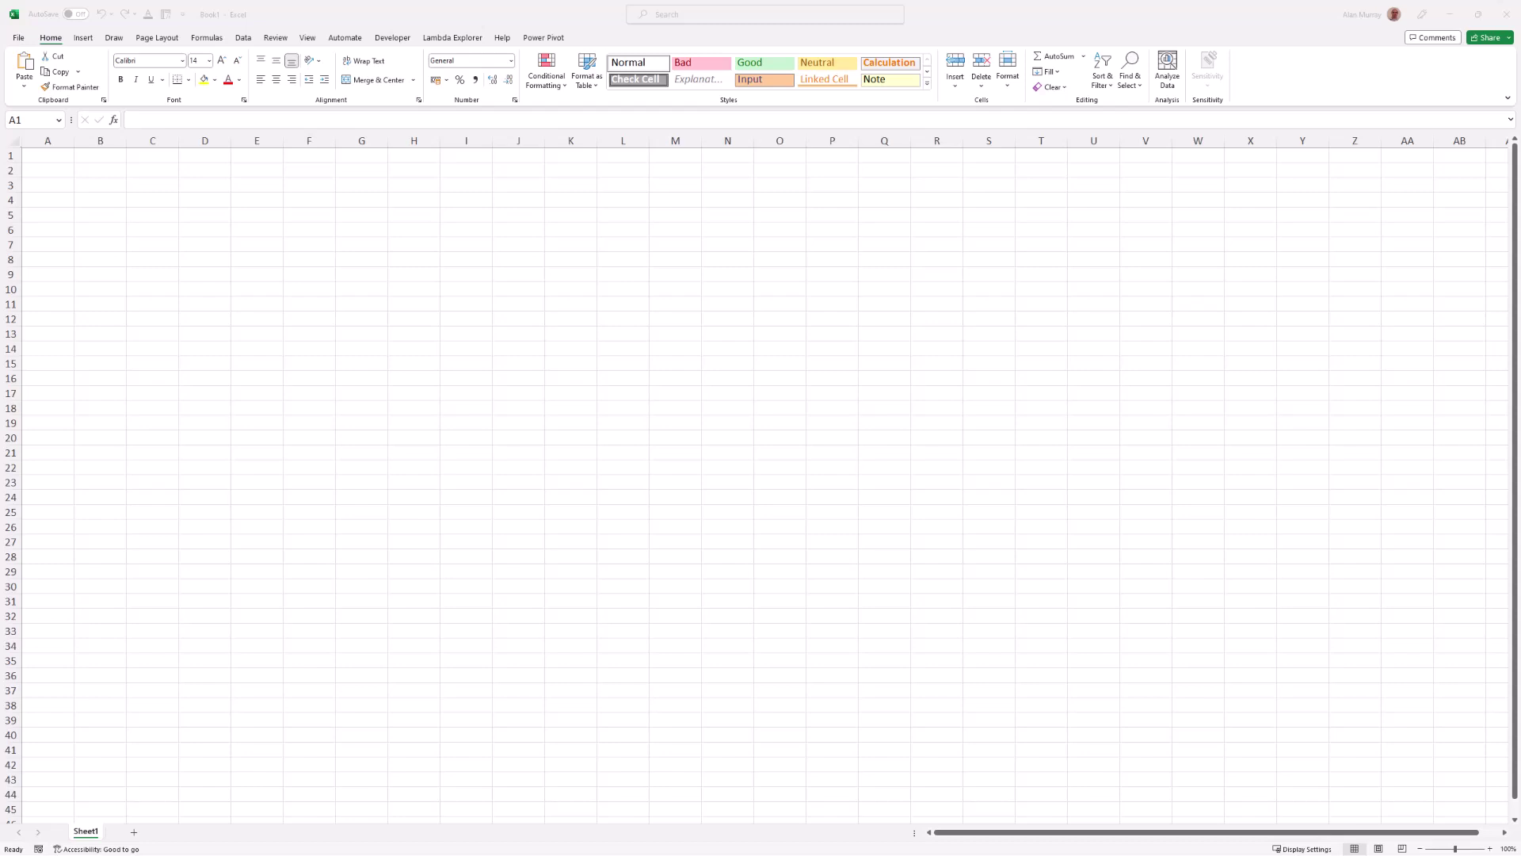
# Import the excel-files folder and load its africa, australia and europe workbooks into Power Query
pyautogui.click(243, 38)
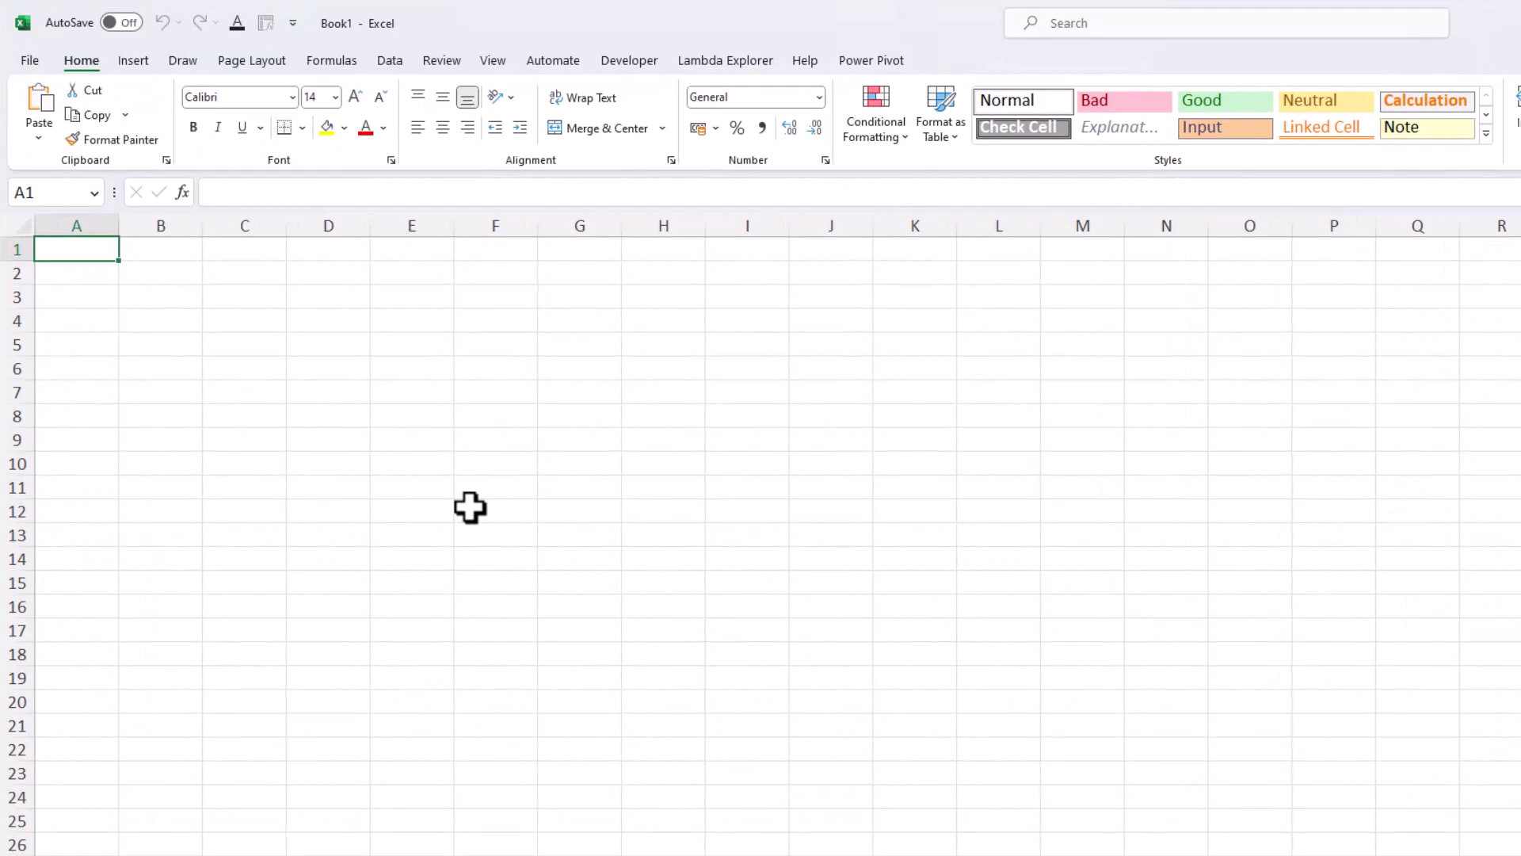
pyautogui.click(401, 60)
pyautogui.click(44, 125)
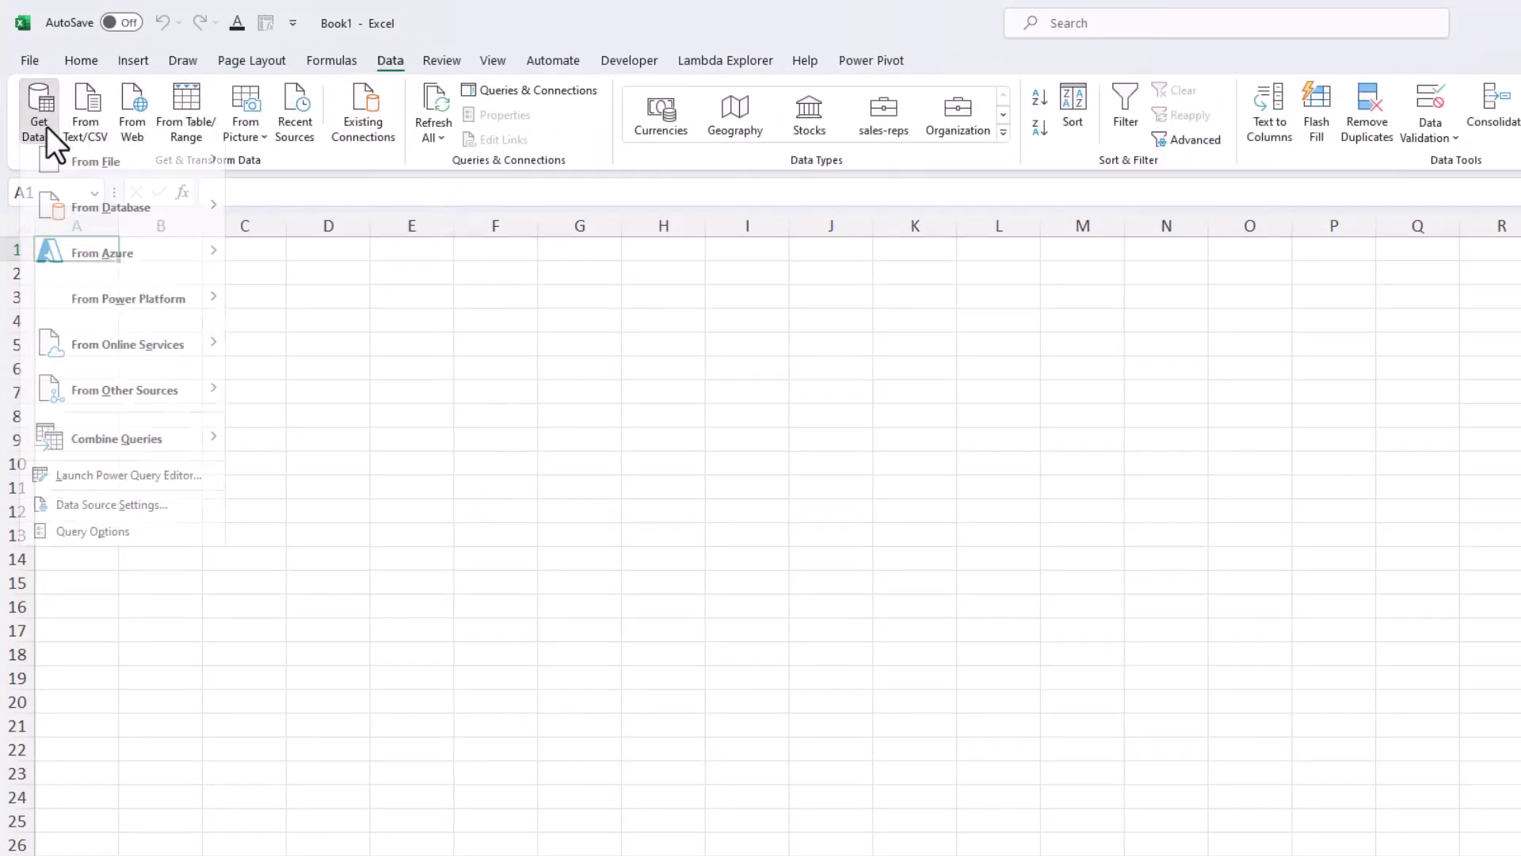
pyautogui.moveTo(90, 168)
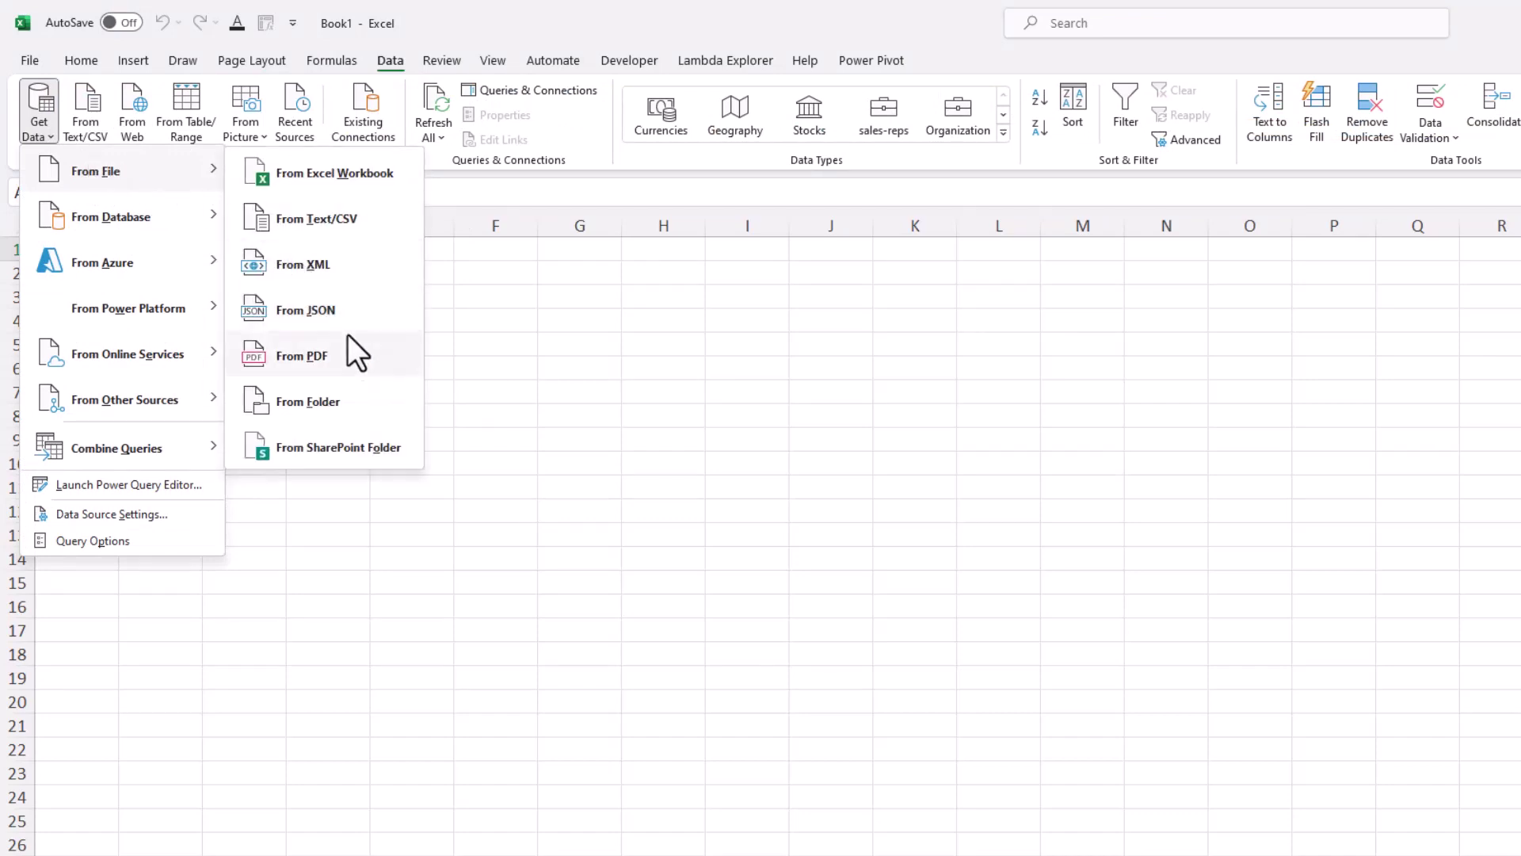
pyautogui.click(369, 399)
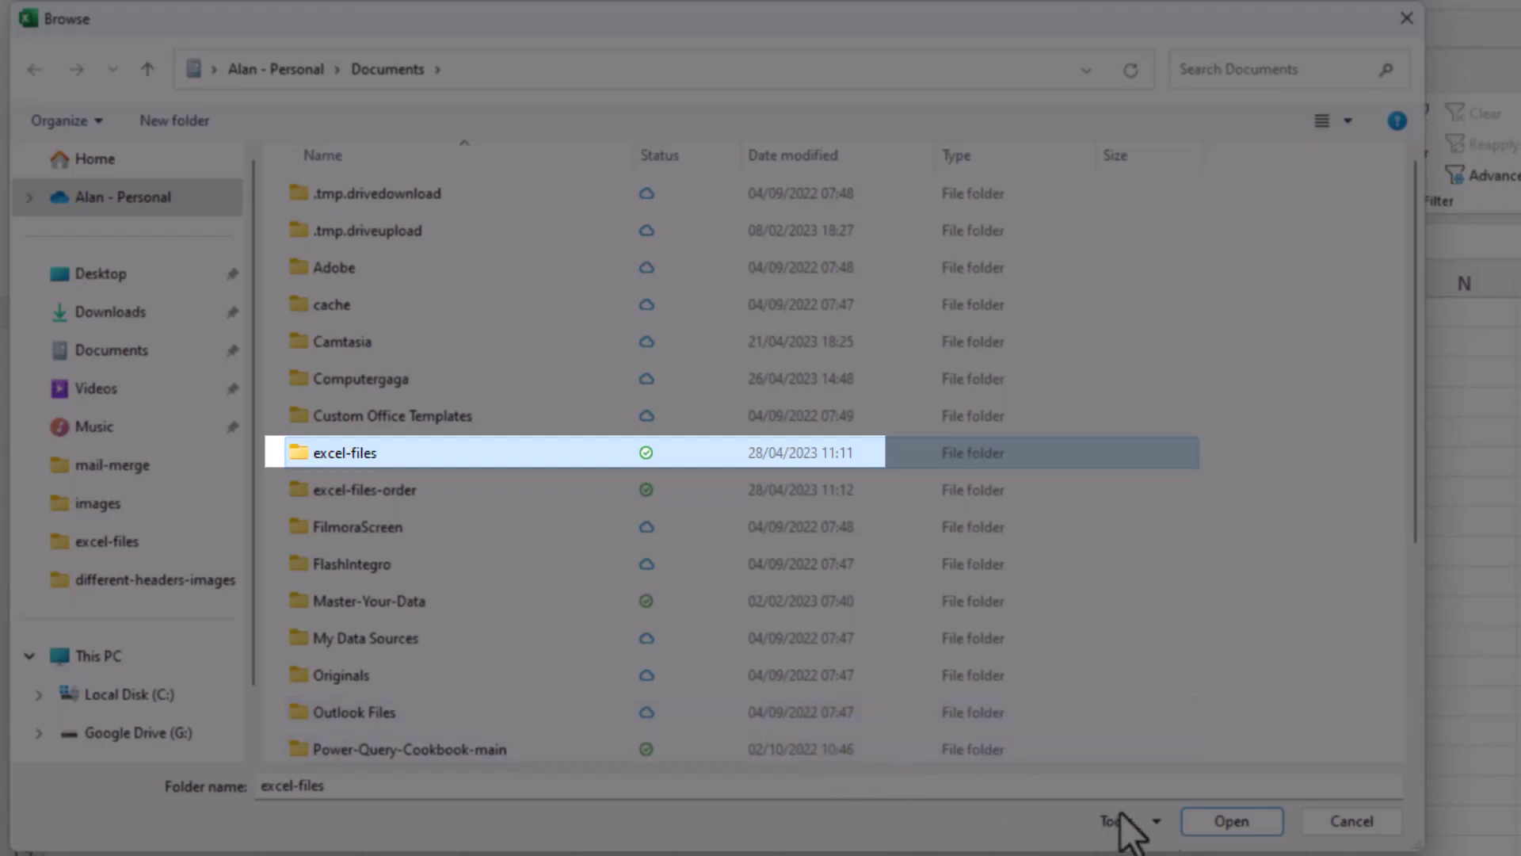
pyautogui.click(1201, 823)
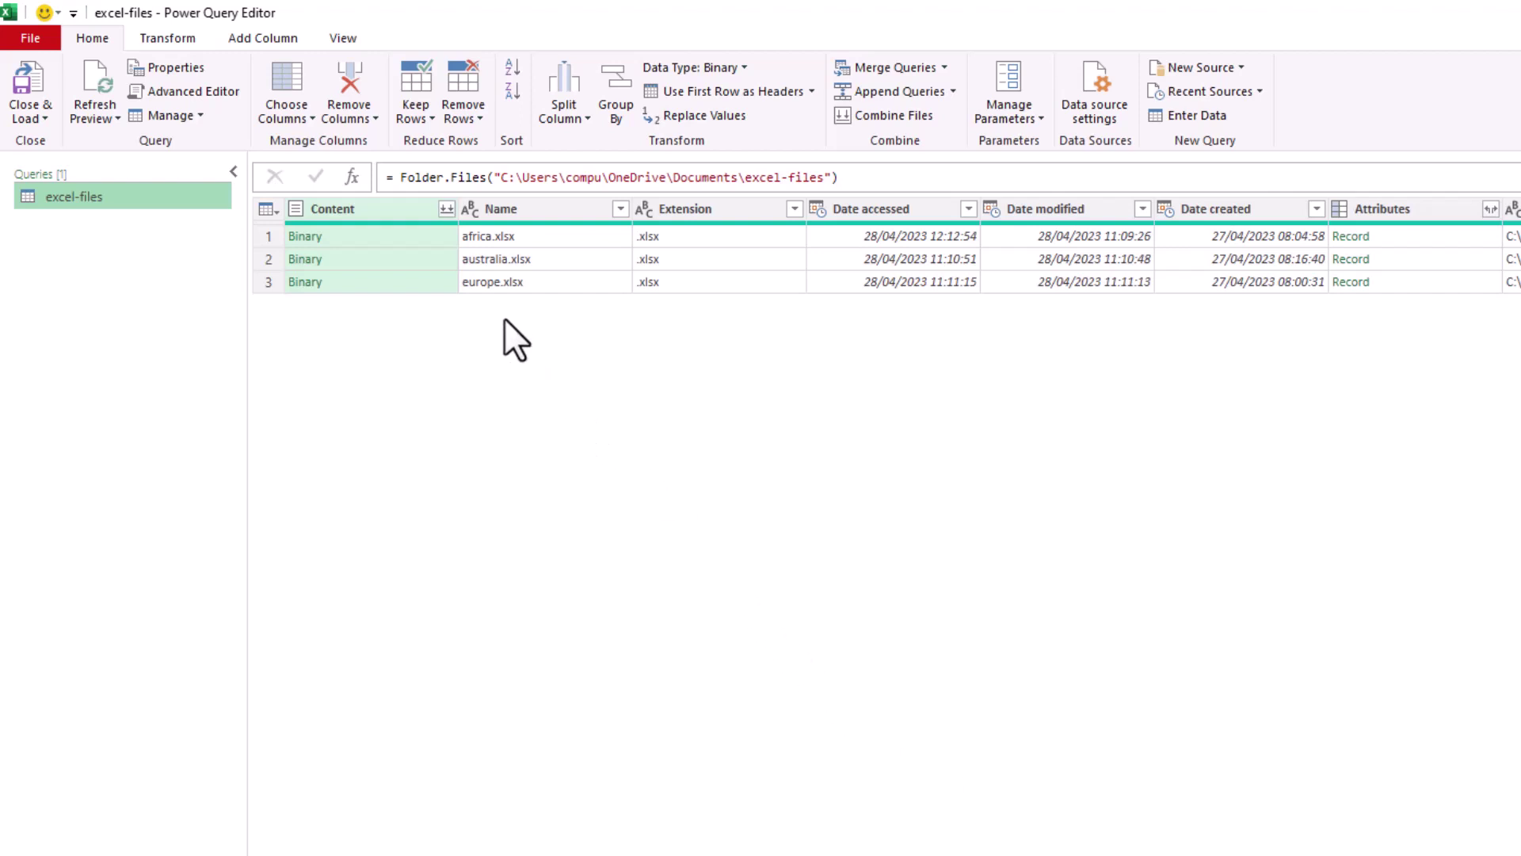
# Combine the three workbooks' contents, using Sheet1 from each file
pyautogui.click(447, 210)
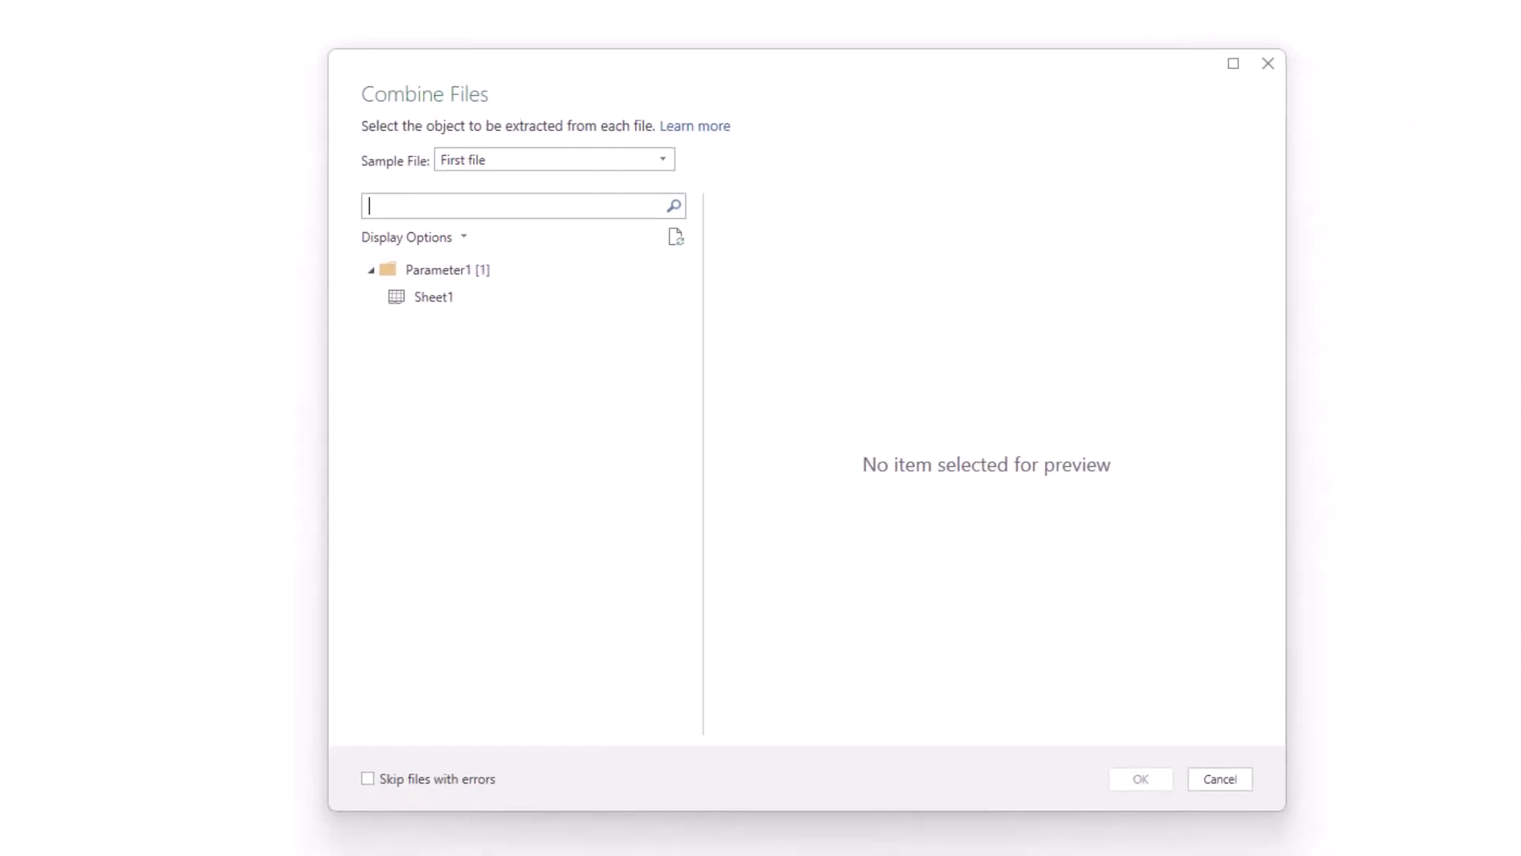
pyautogui.click(407, 297)
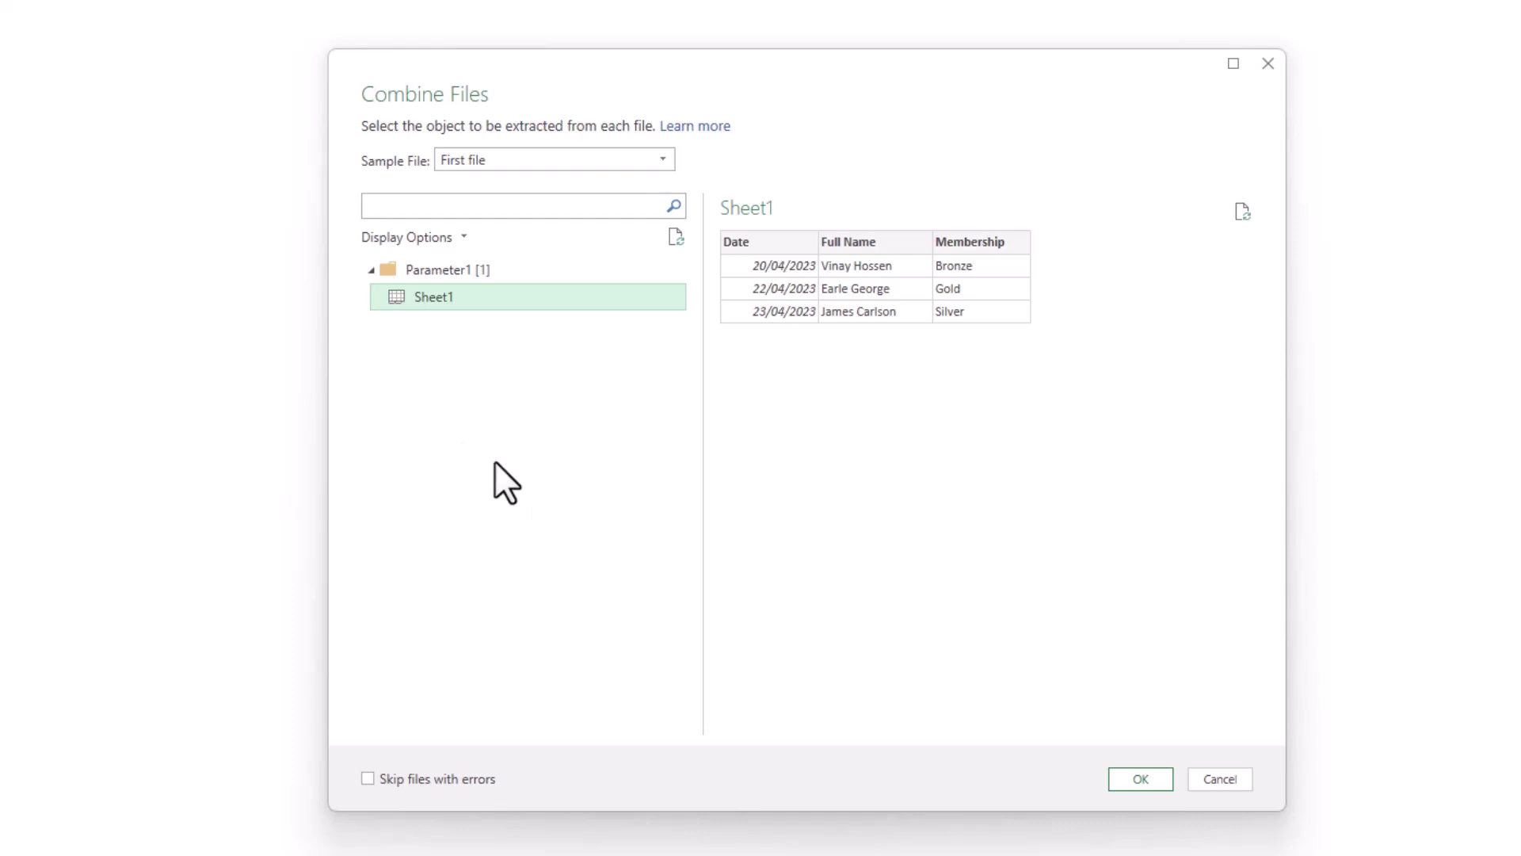
pyautogui.click(1118, 783)
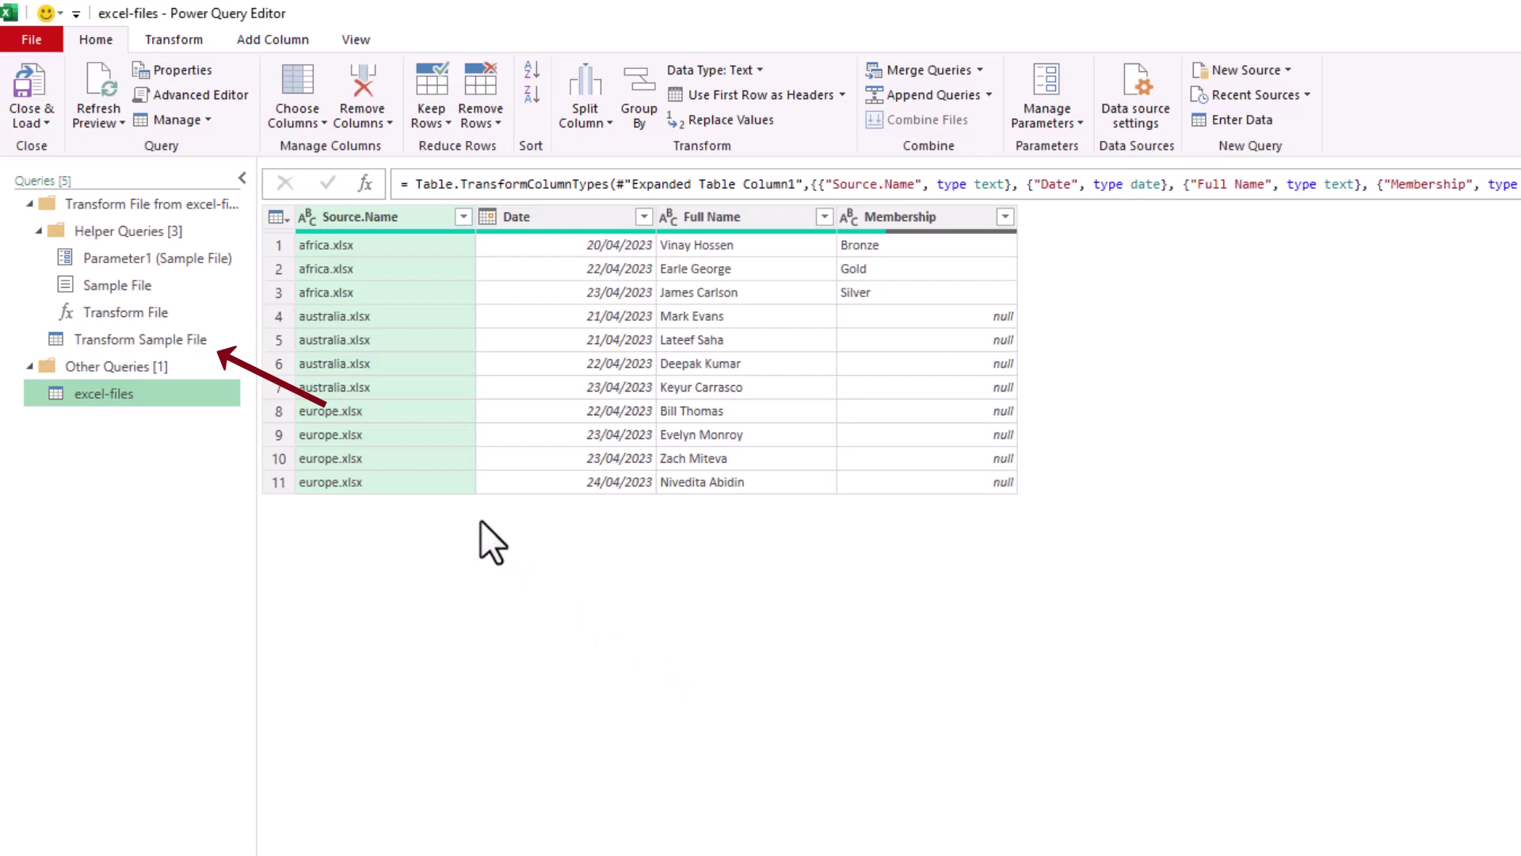
# Check the sample file, then delete Transform Sample File's Promoted Headers step
pyautogui.click(212, 347)
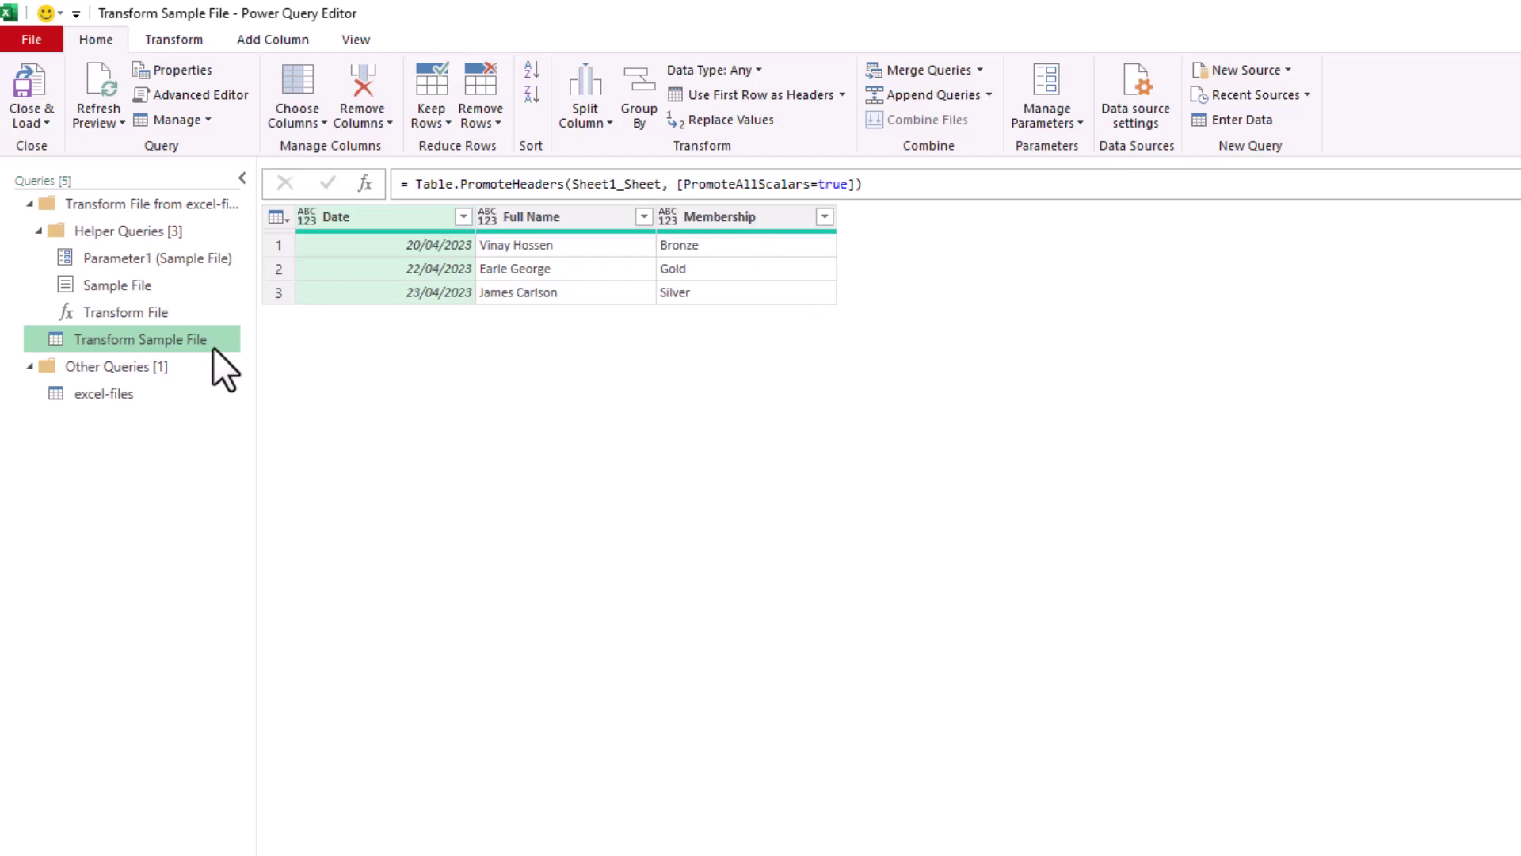
pyautogui.click(149, 287)
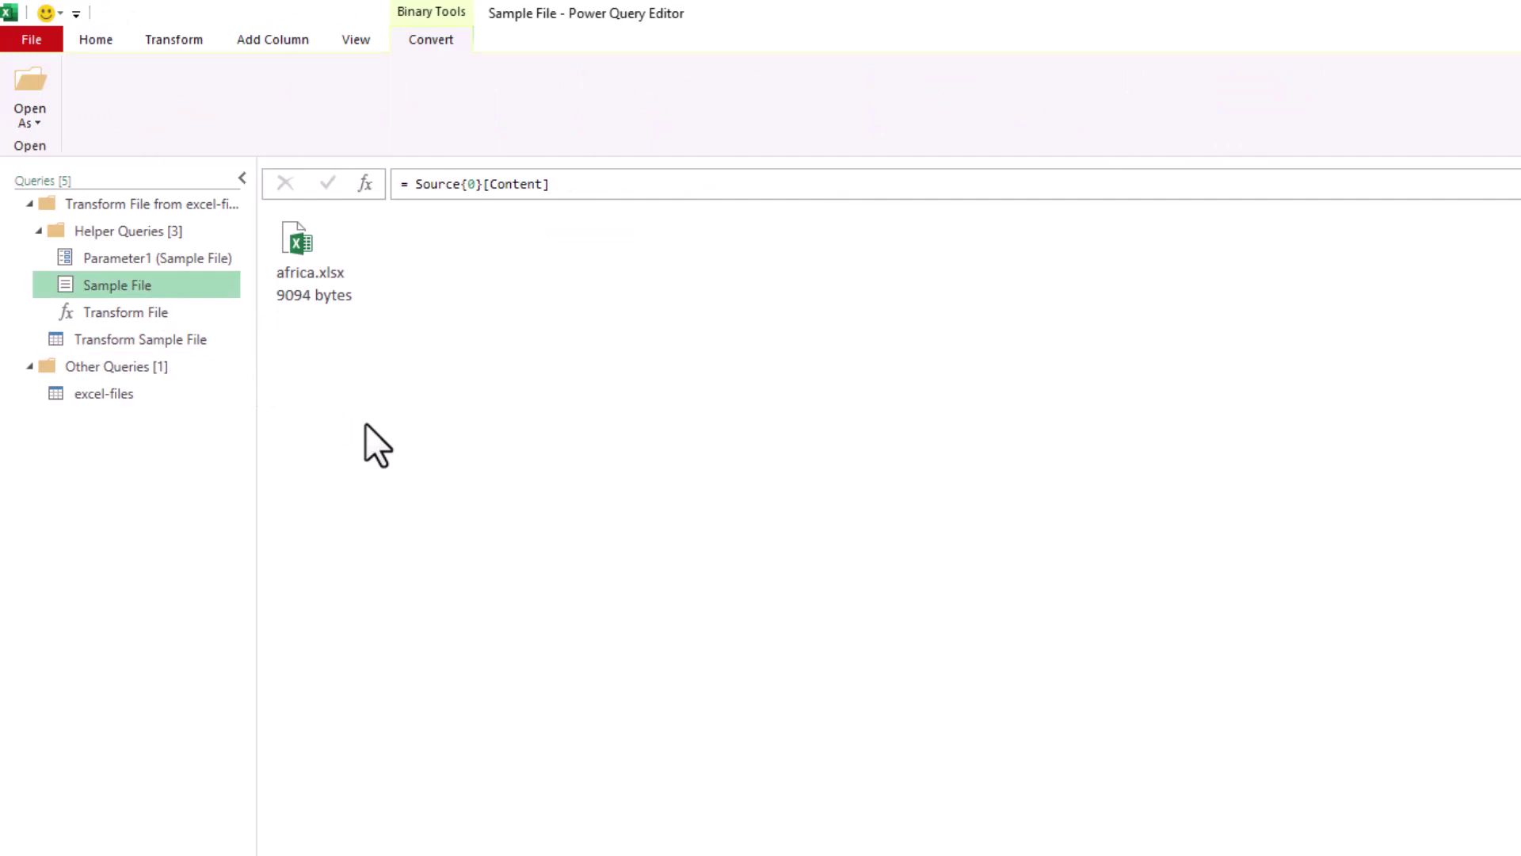
pyautogui.click(217, 343)
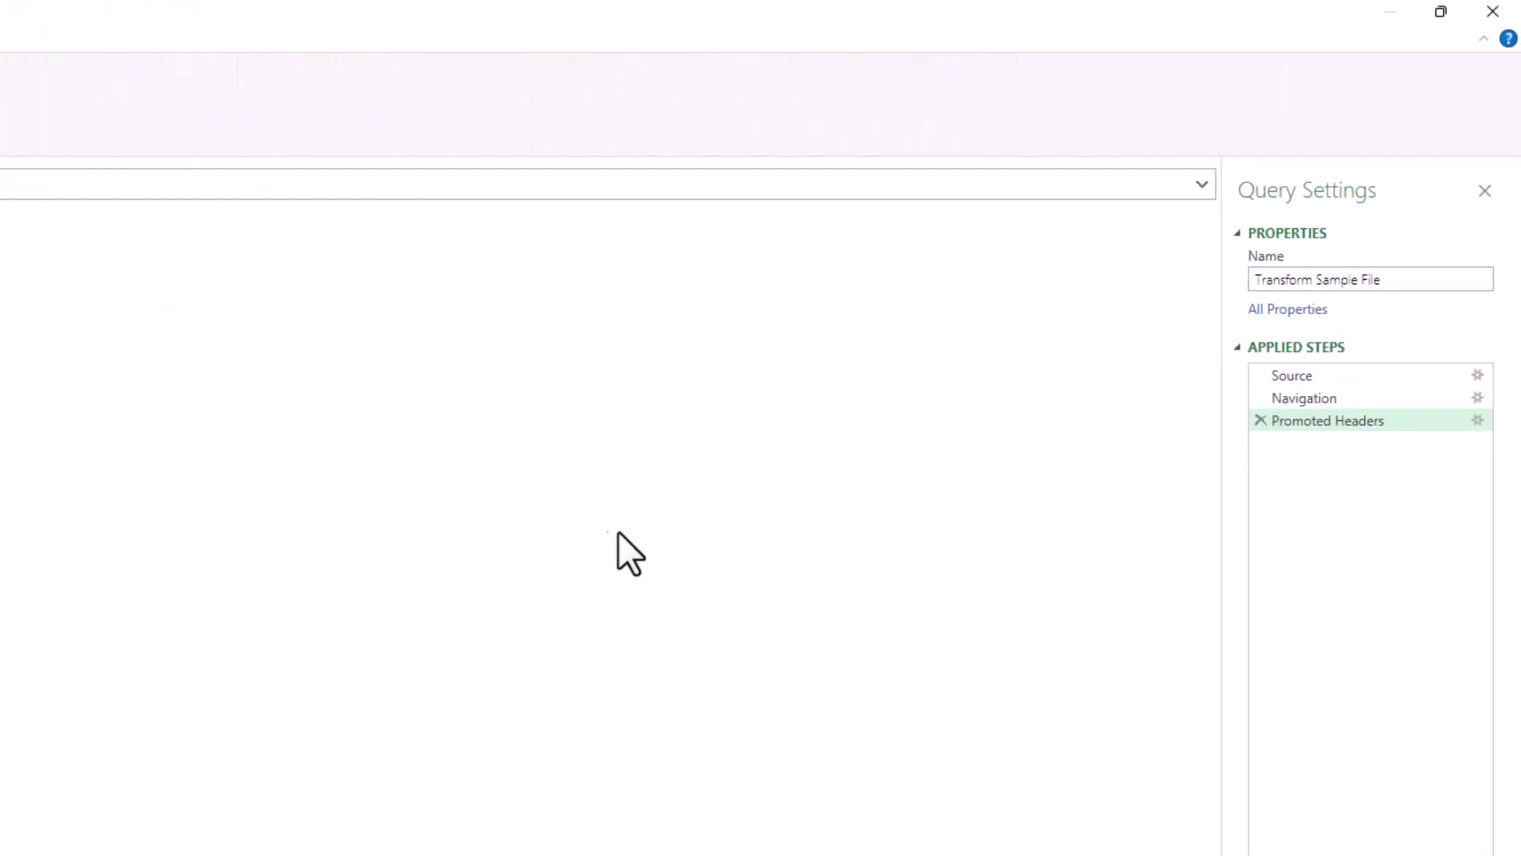
pyautogui.click(1260, 421)
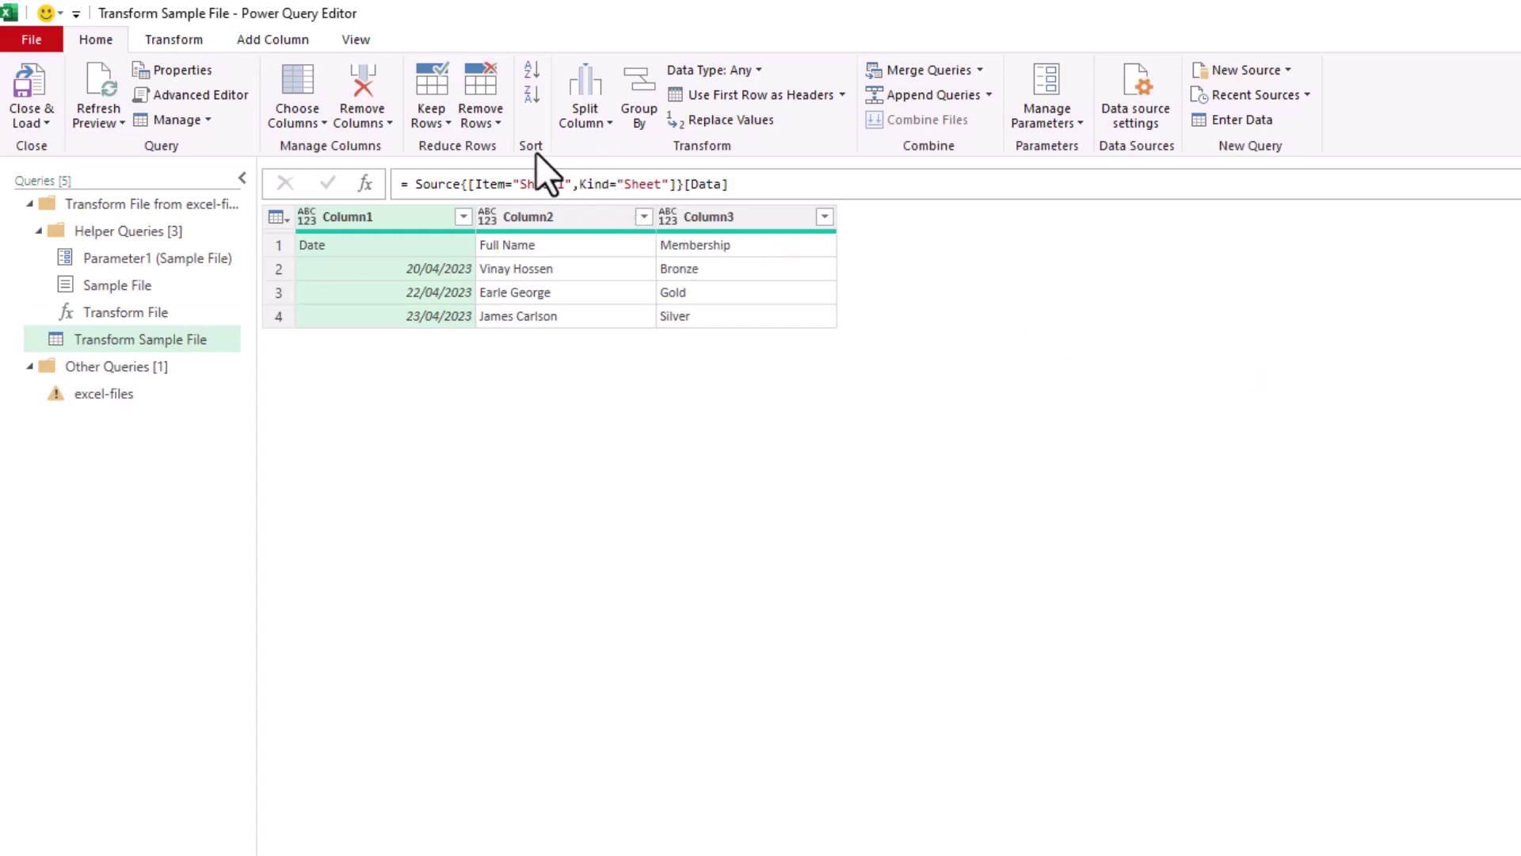
# Remove the top 1 row from Transform Sample File, leaving only the 3 data rows
pyautogui.click(499, 125)
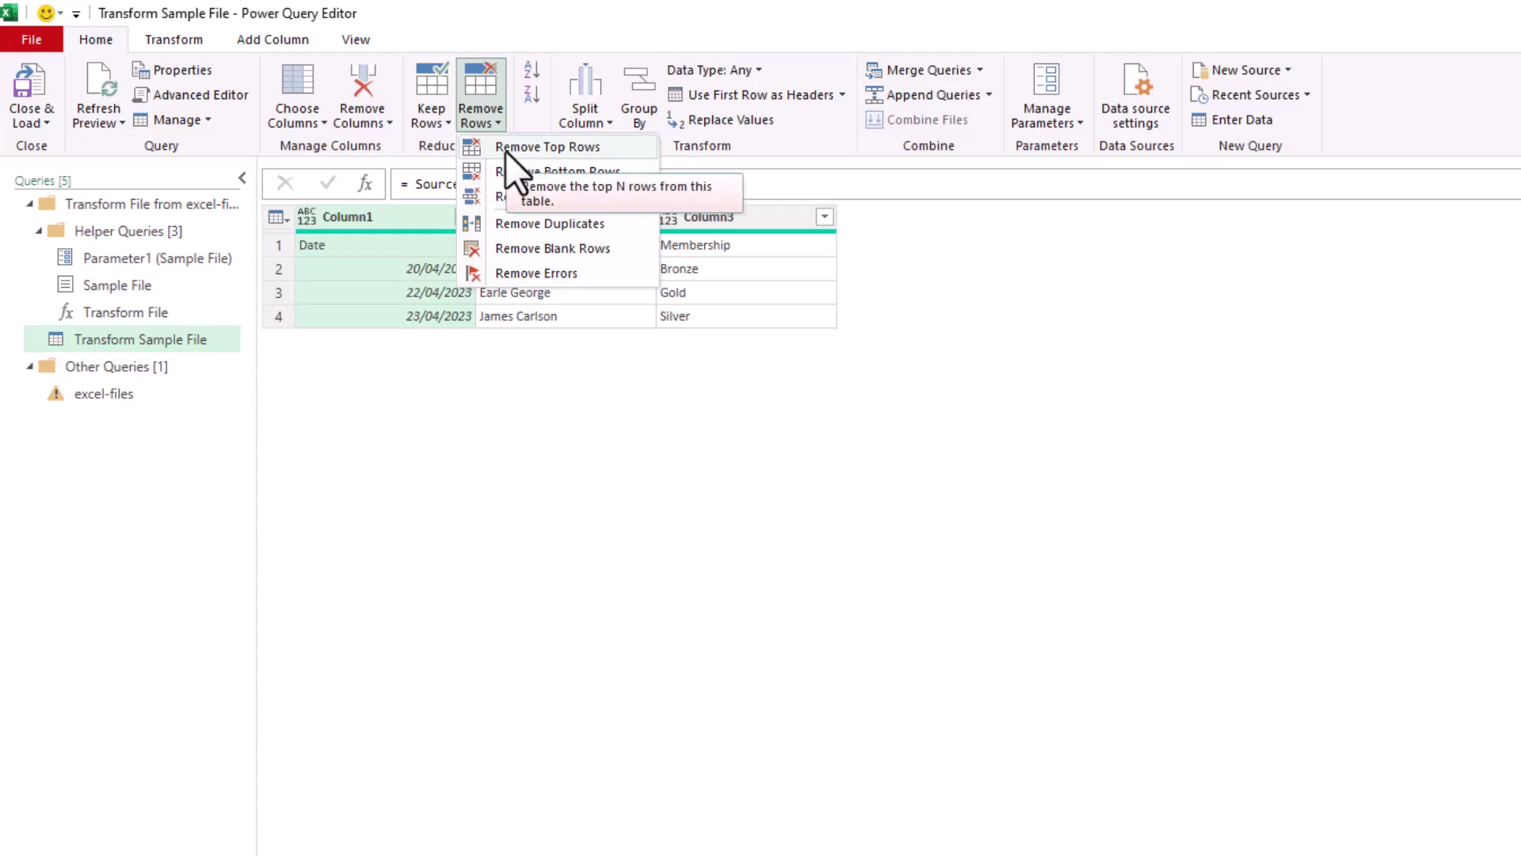
pyautogui.click(506, 148)
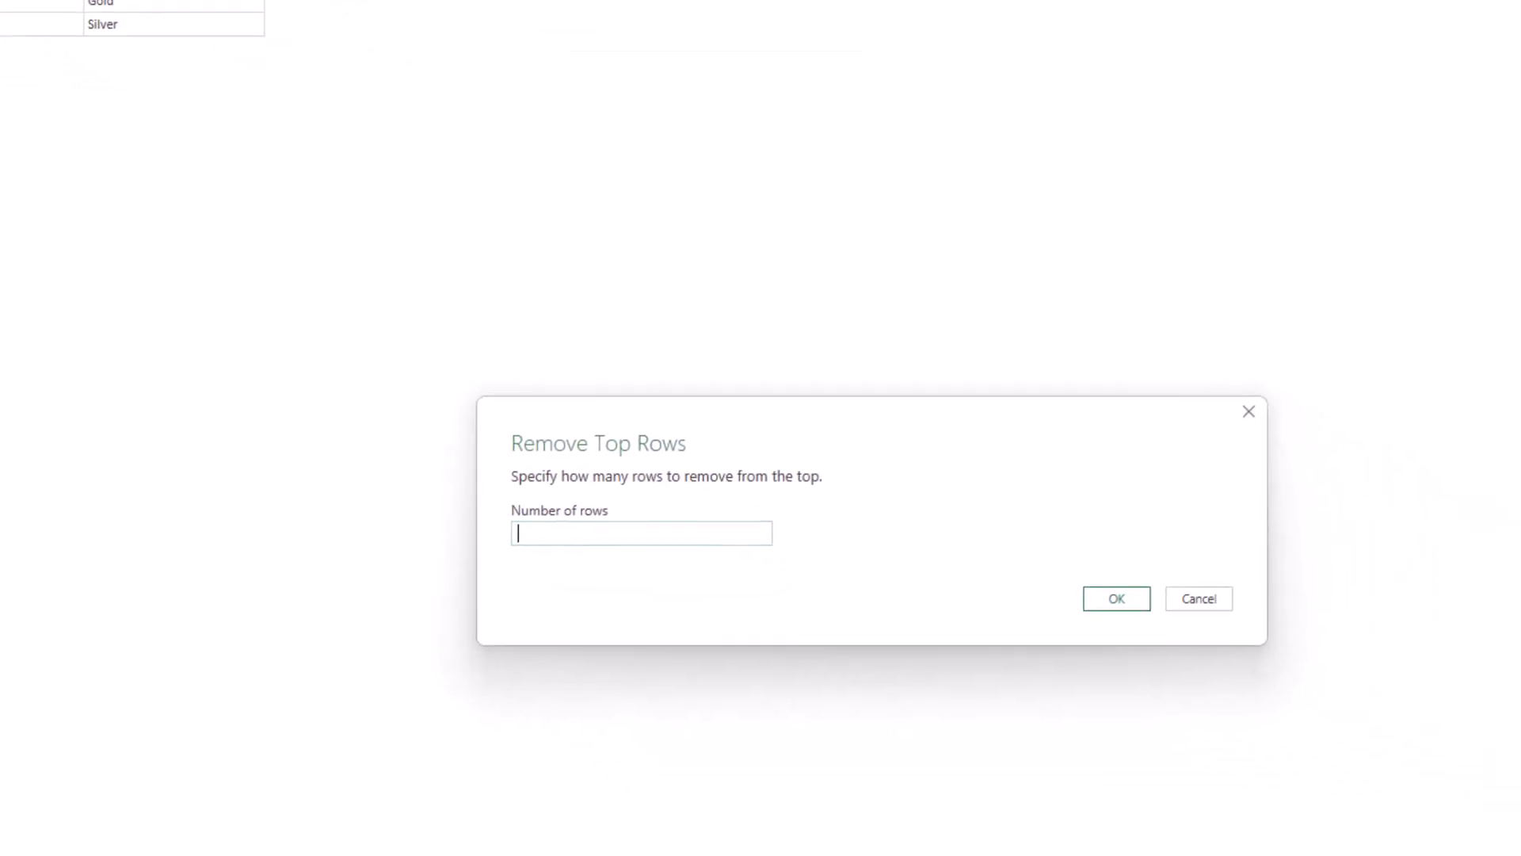
pyautogui.write('1')
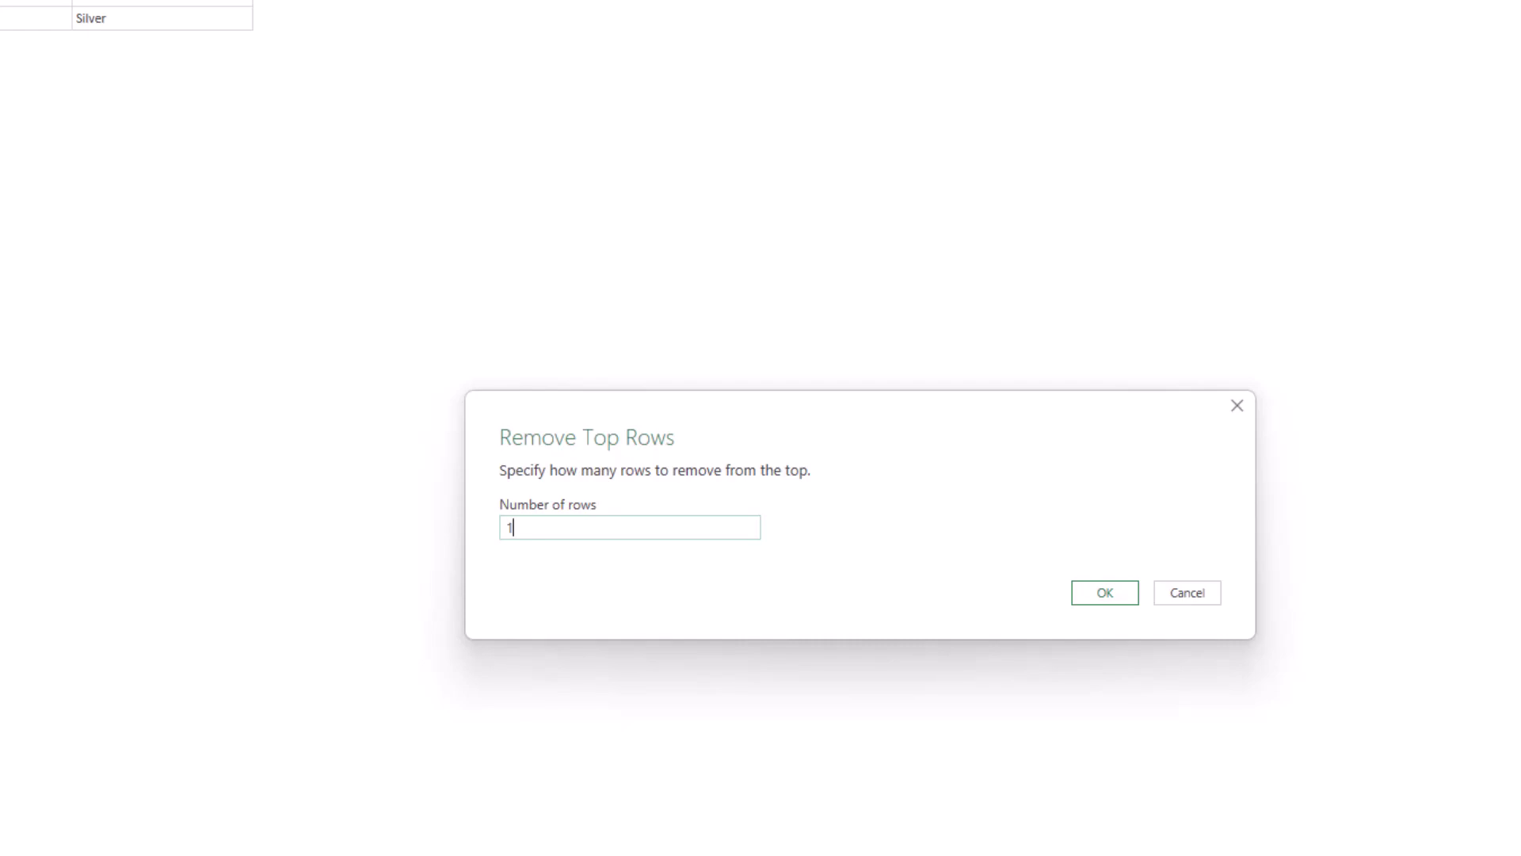
pyautogui.click(1109, 593)
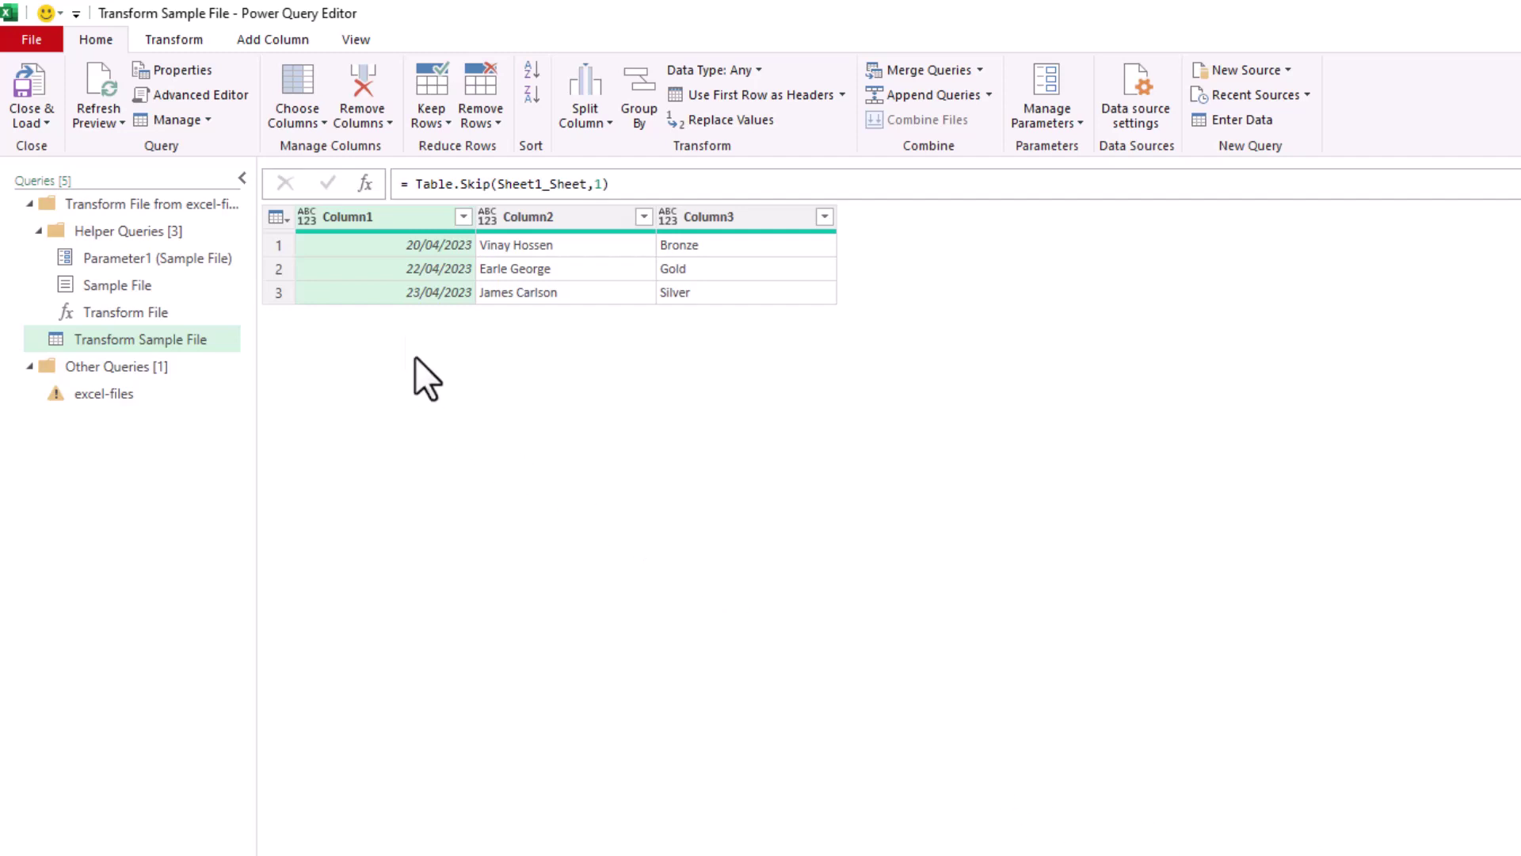
# Rename the Transform Sample File columns to Date, Name and Level
pyautogui.doubleClick(359, 222)
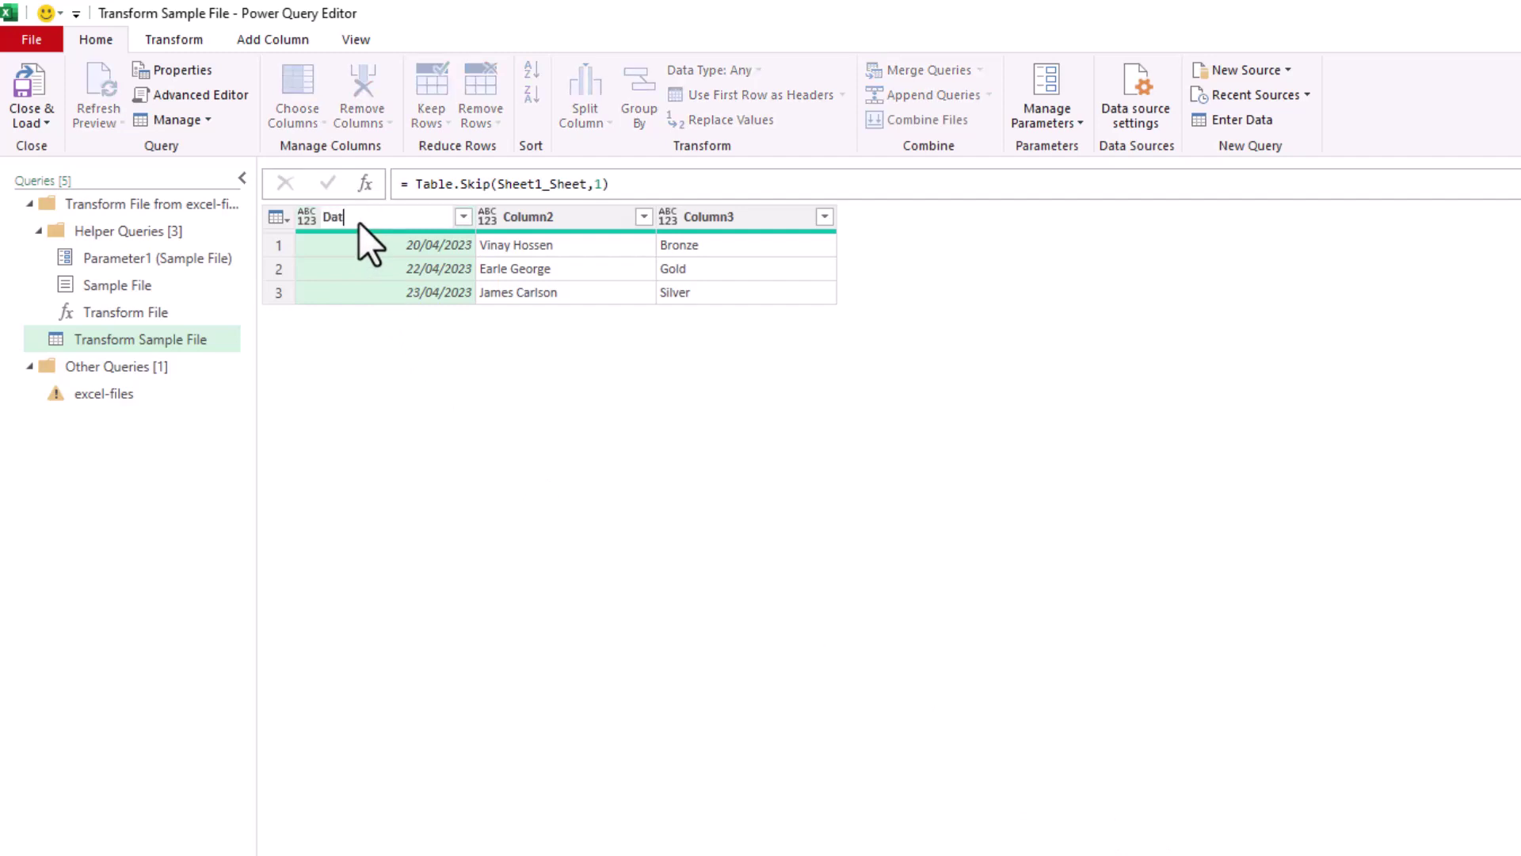
pyautogui.doubleClick(554, 221)
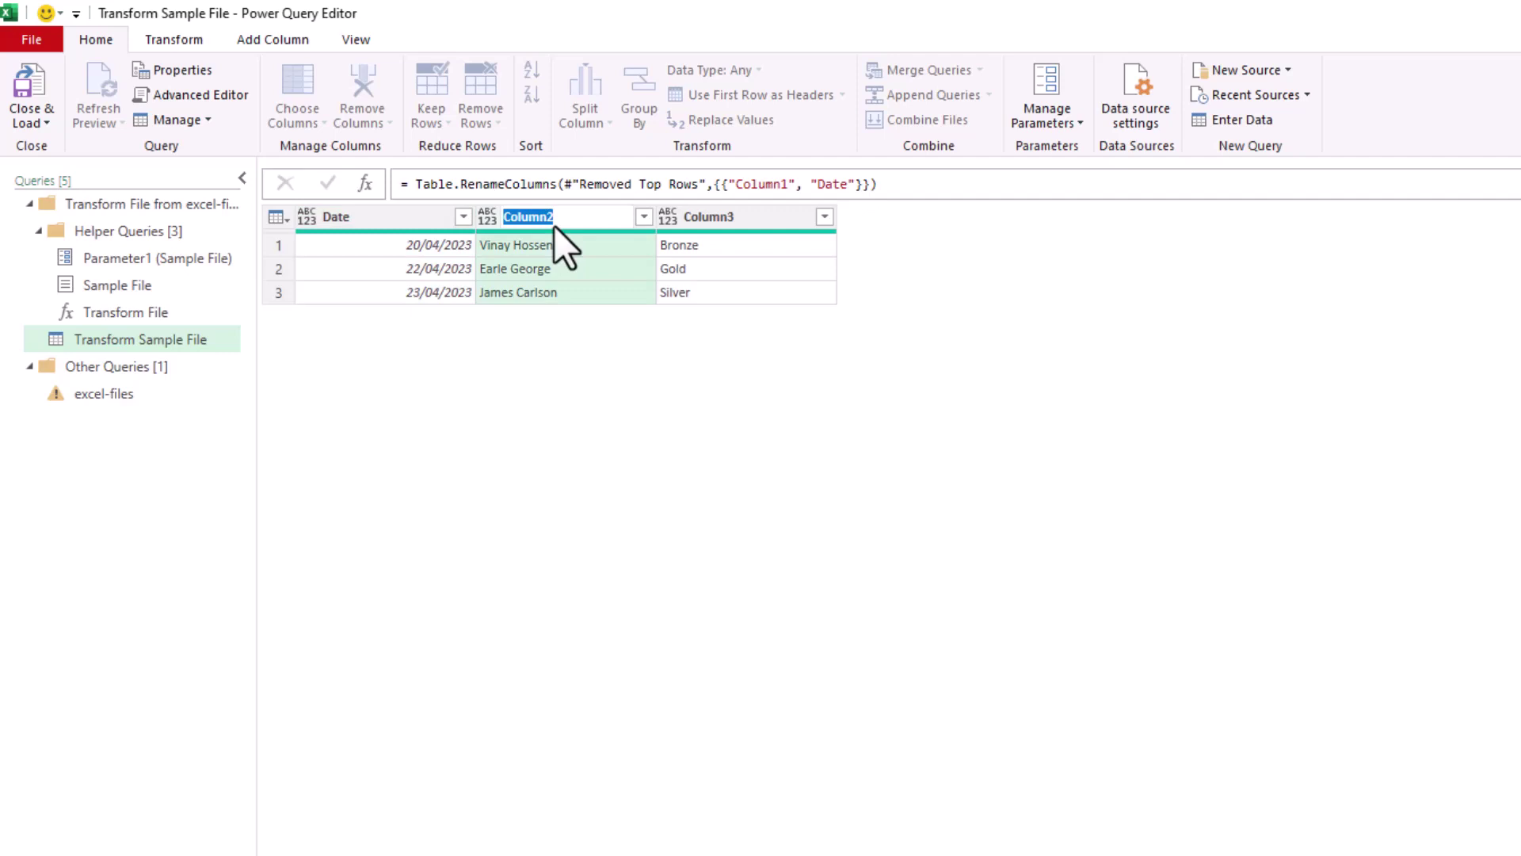
pyautogui.write('Name')
pyautogui.press('Escape')
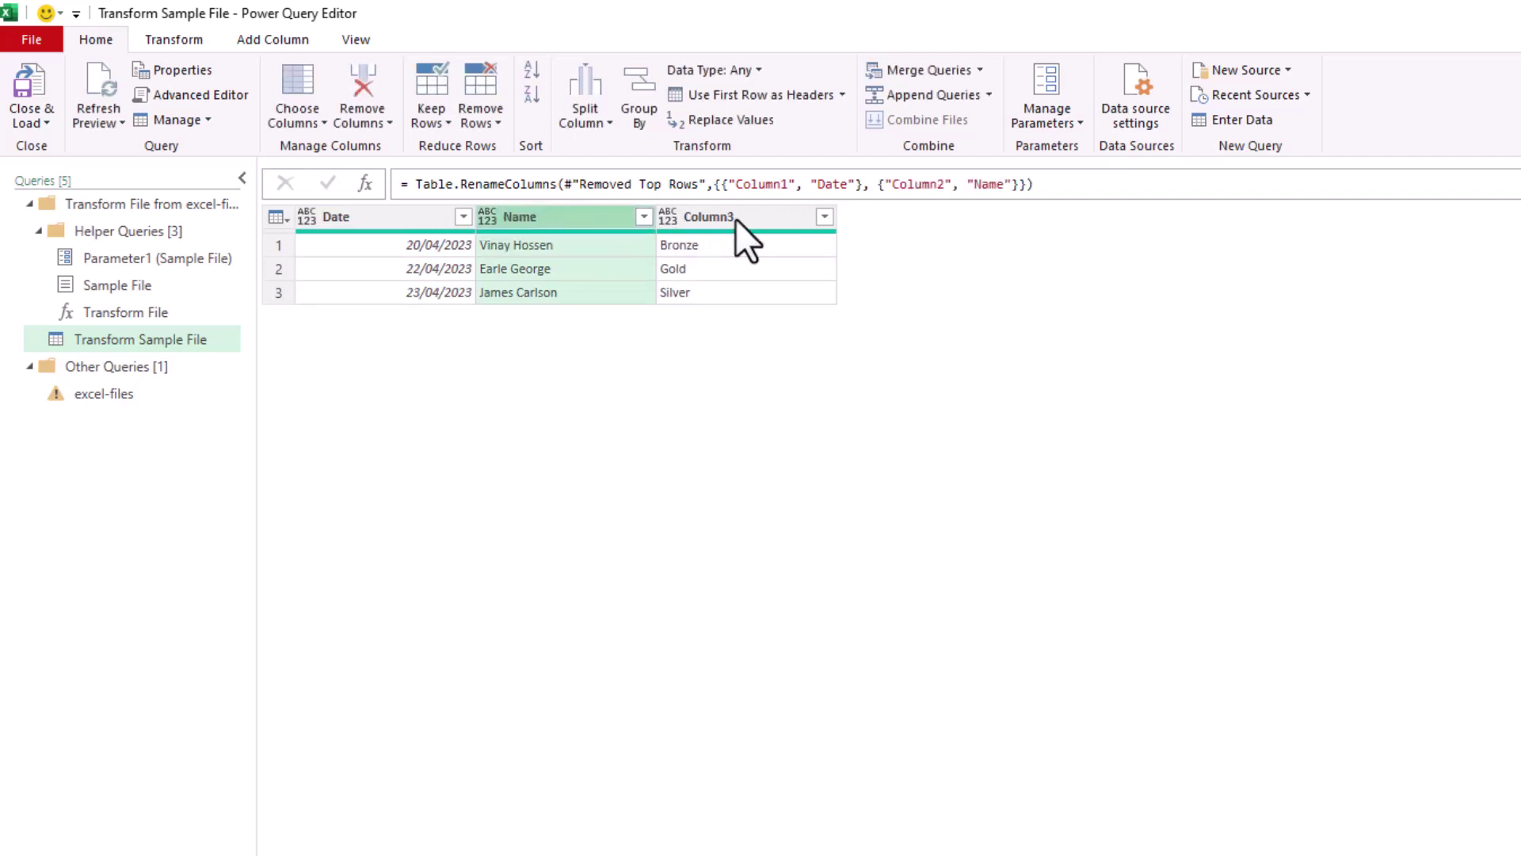
pyautogui.doubleClick(735, 217)
pyautogui.write('Level')
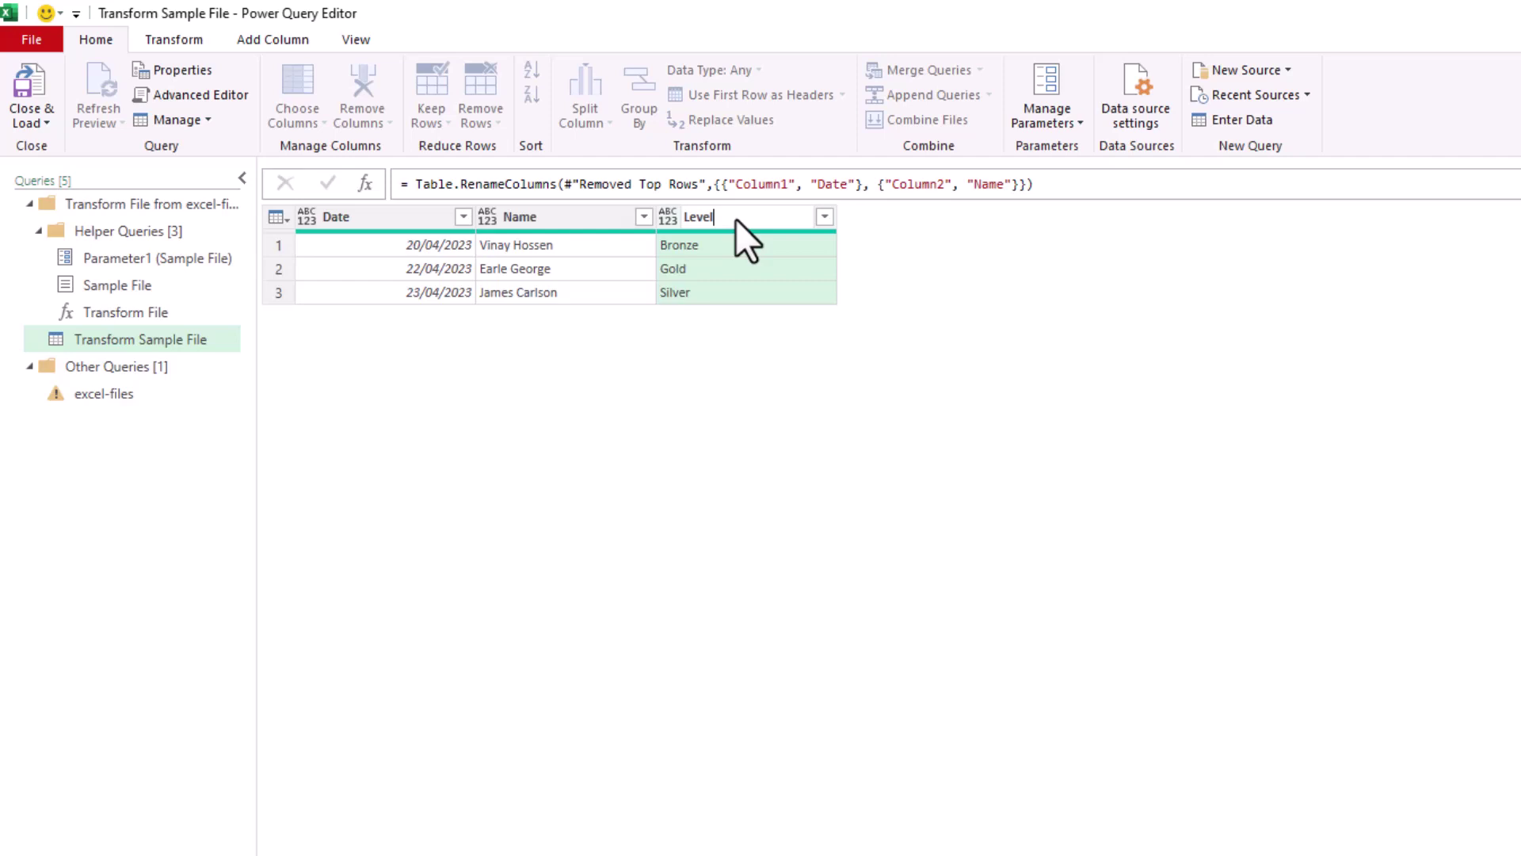
pyautogui.press('Return')
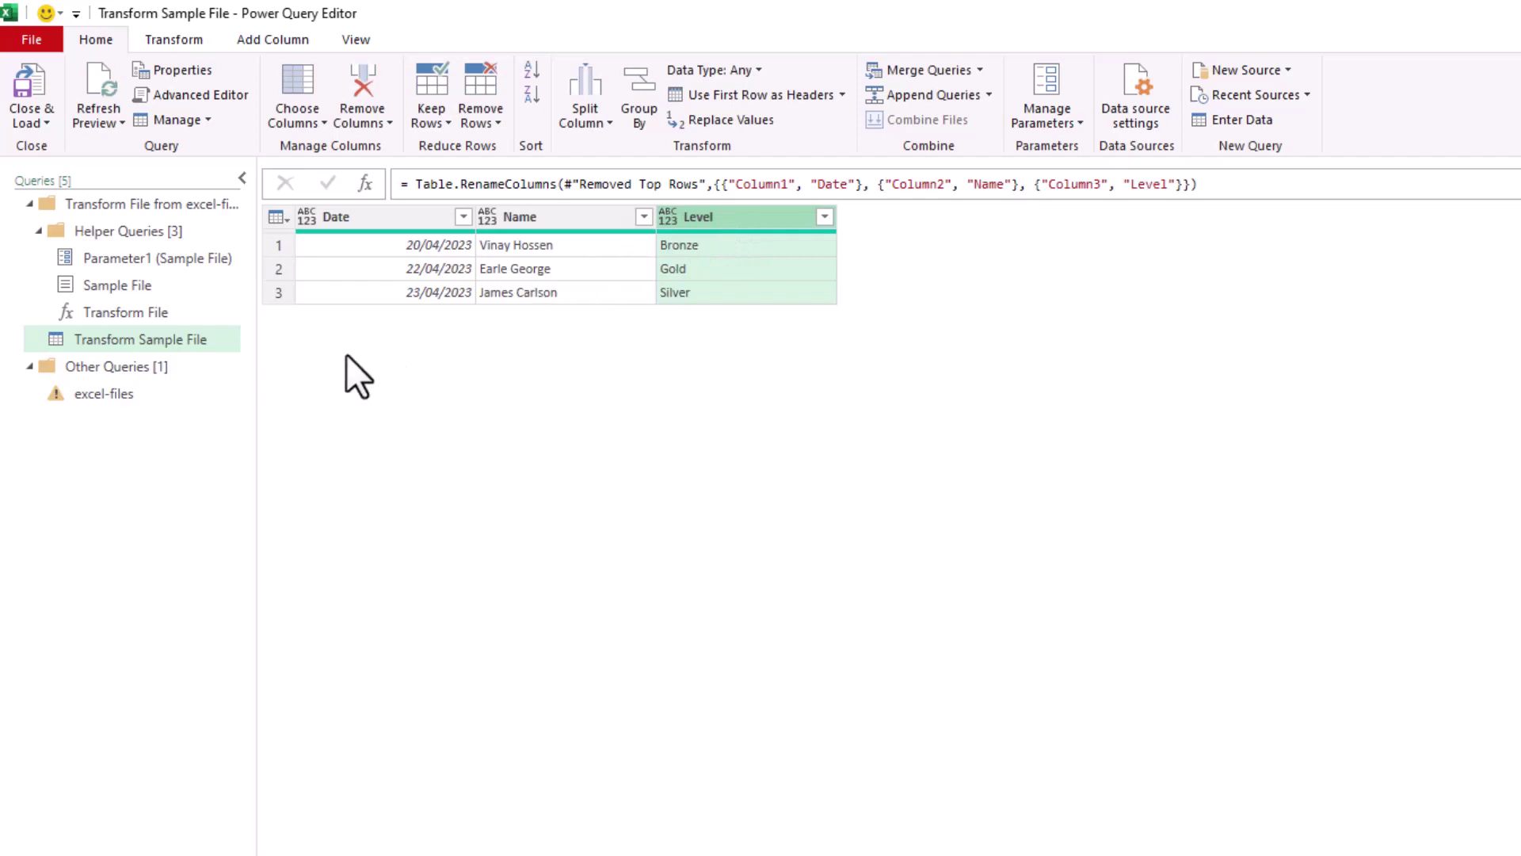
# Delete the excel-files query's failing Changed Type step
pyautogui.click(175, 397)
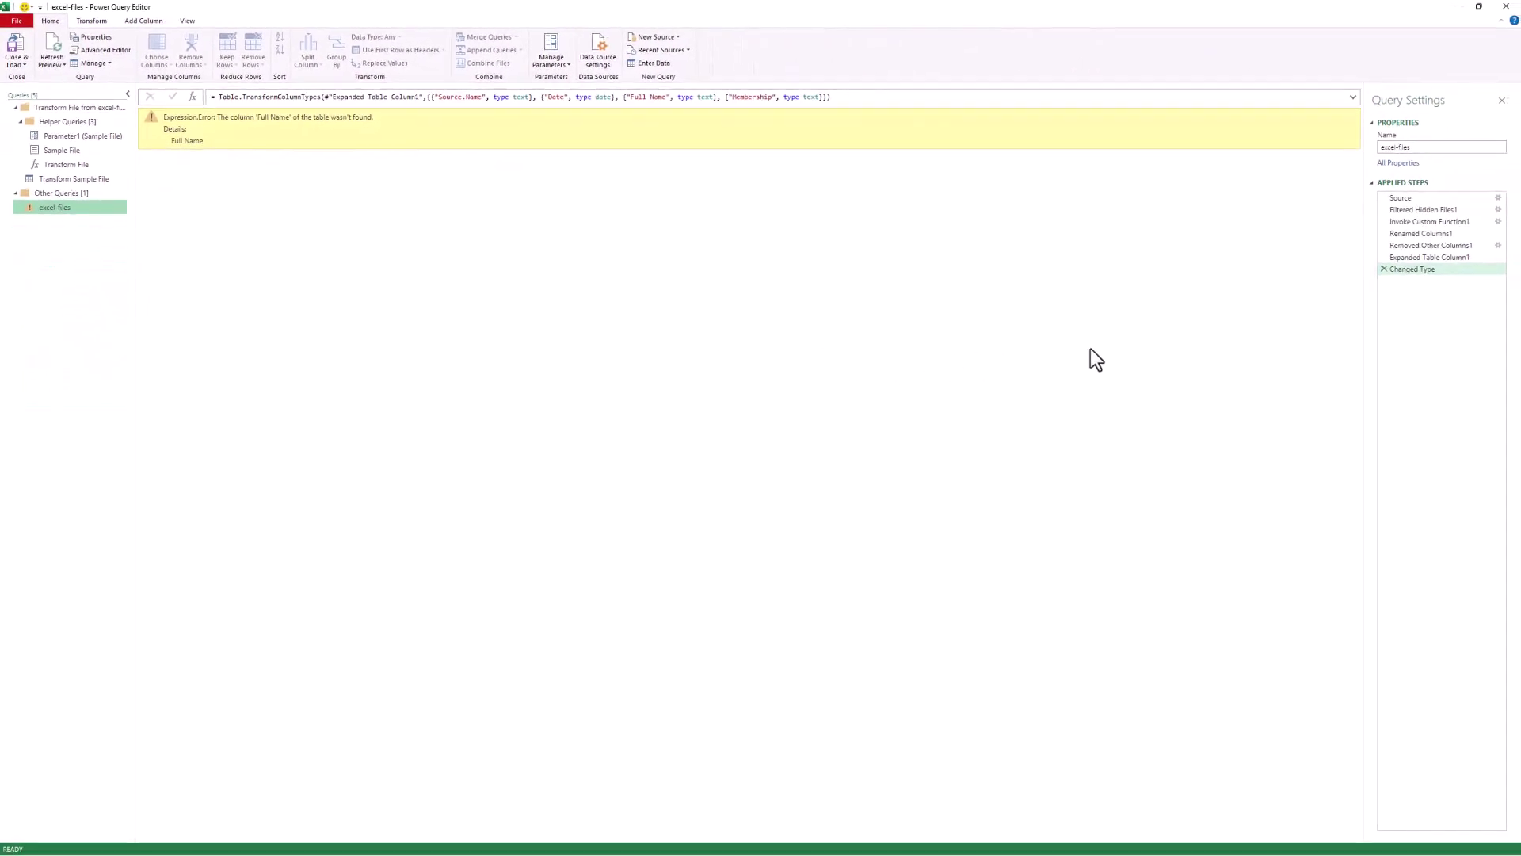
pyautogui.click(1382, 270)
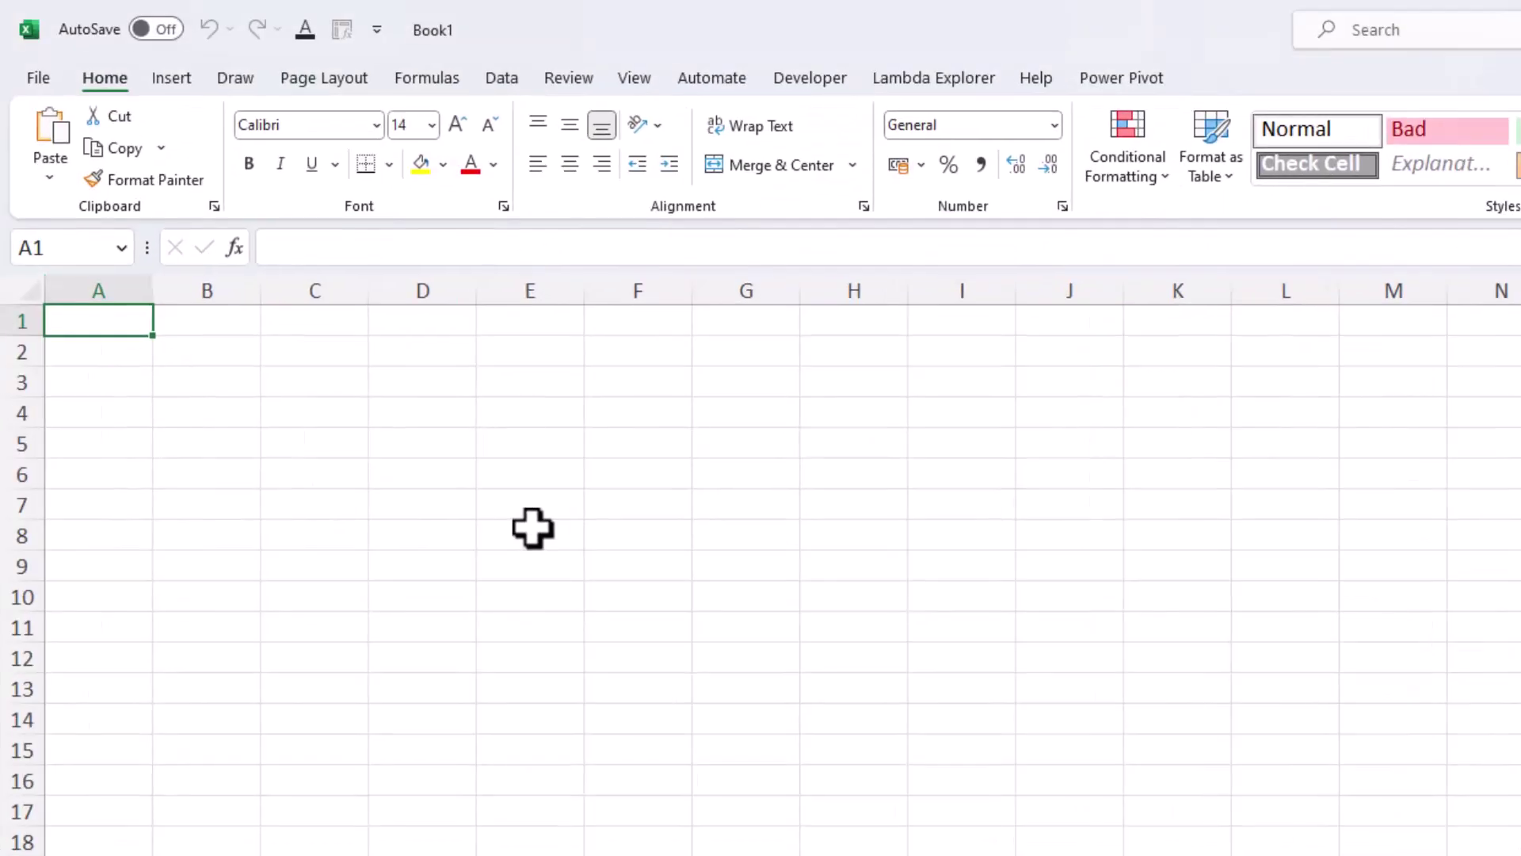
# Import the excel-files-order folder and load its file list into Power Query
pyautogui.click(501, 78)
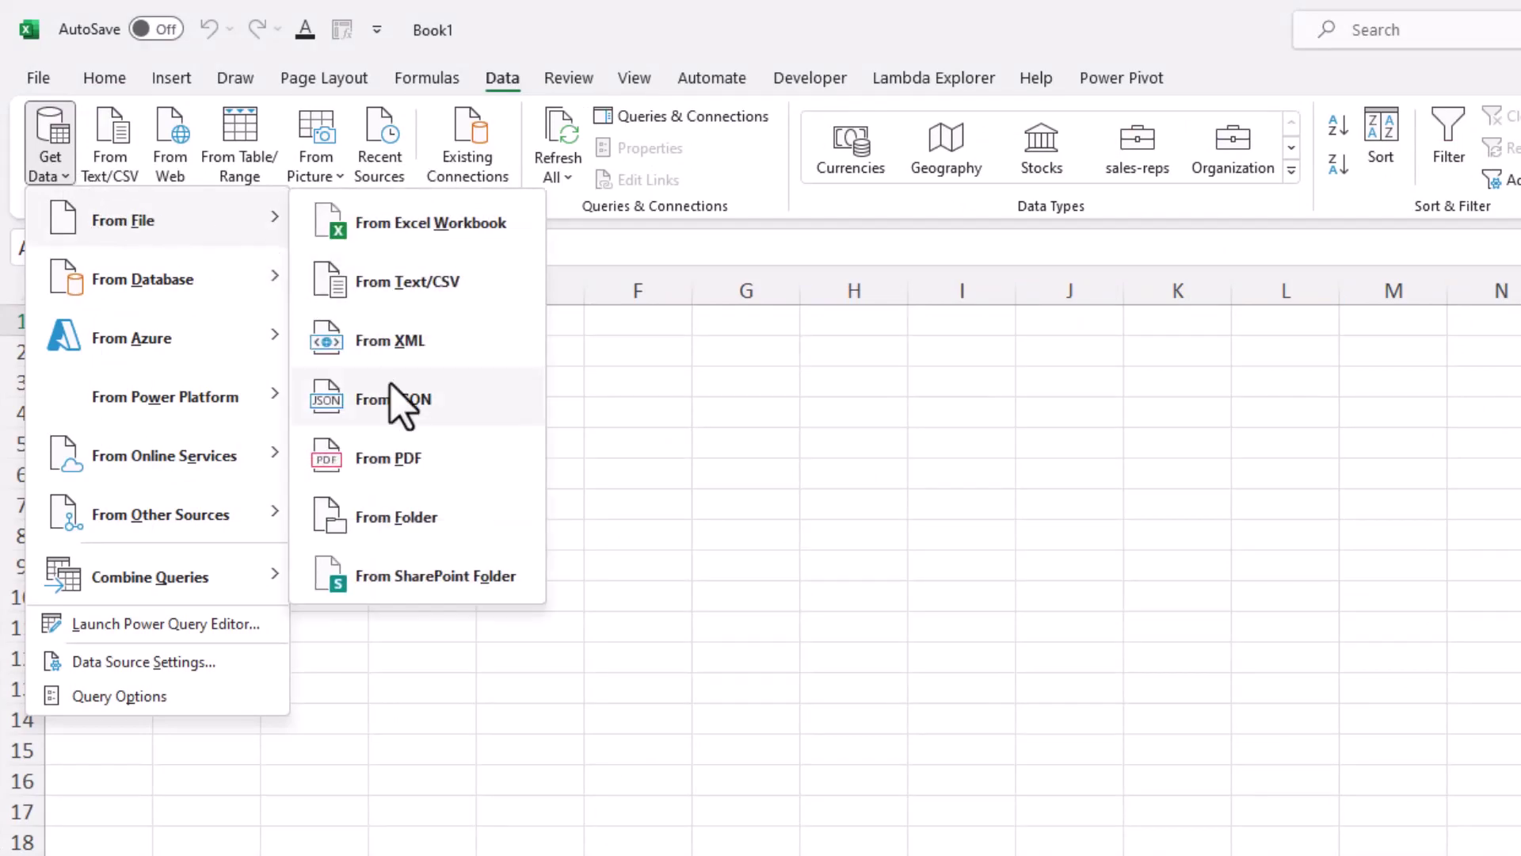
pyautogui.click(428, 519)
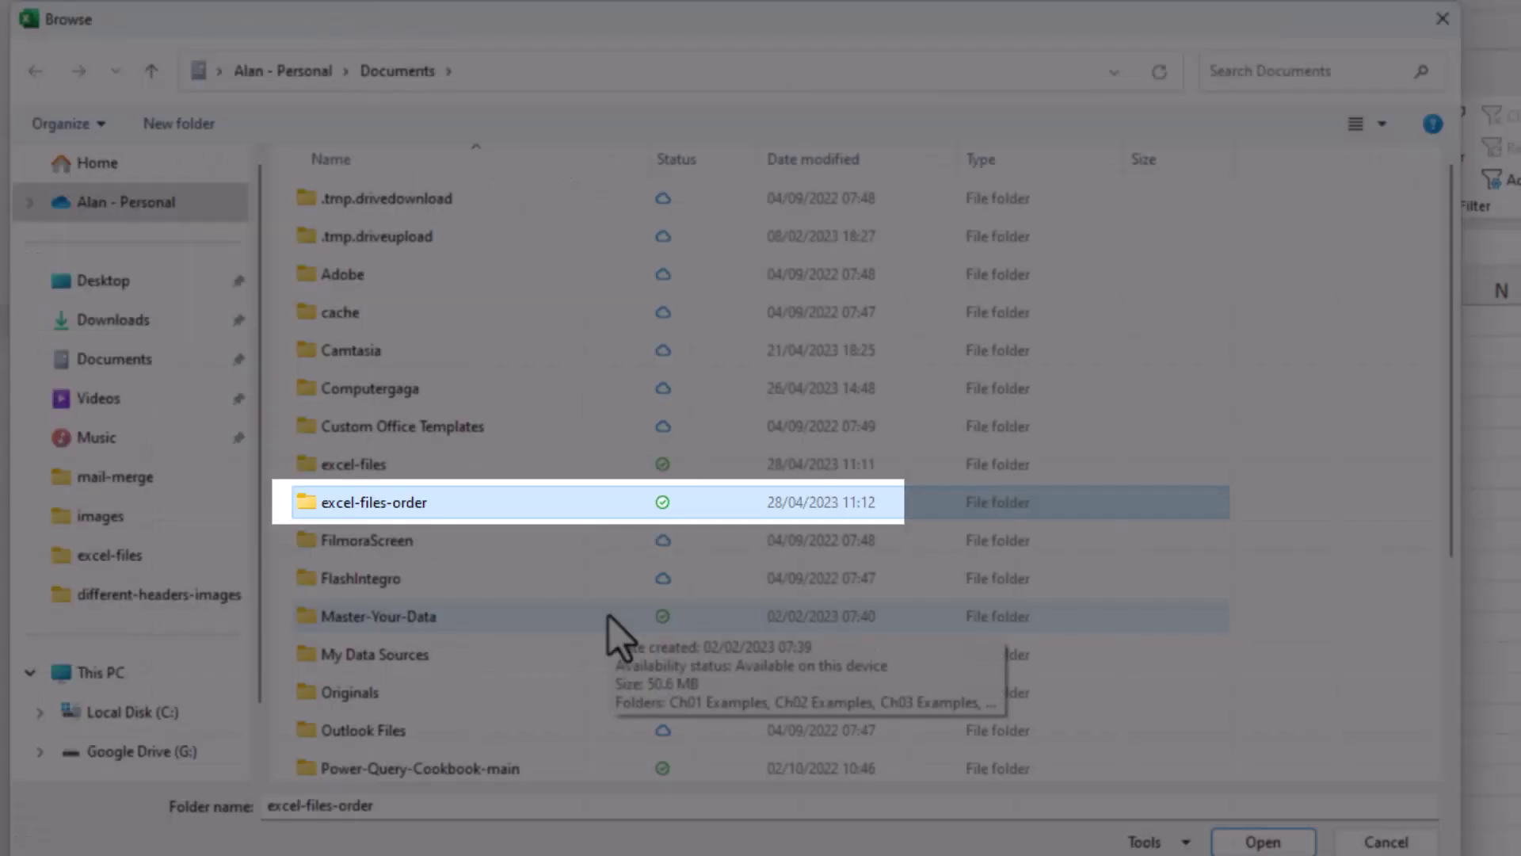
pyautogui.click(1262, 841)
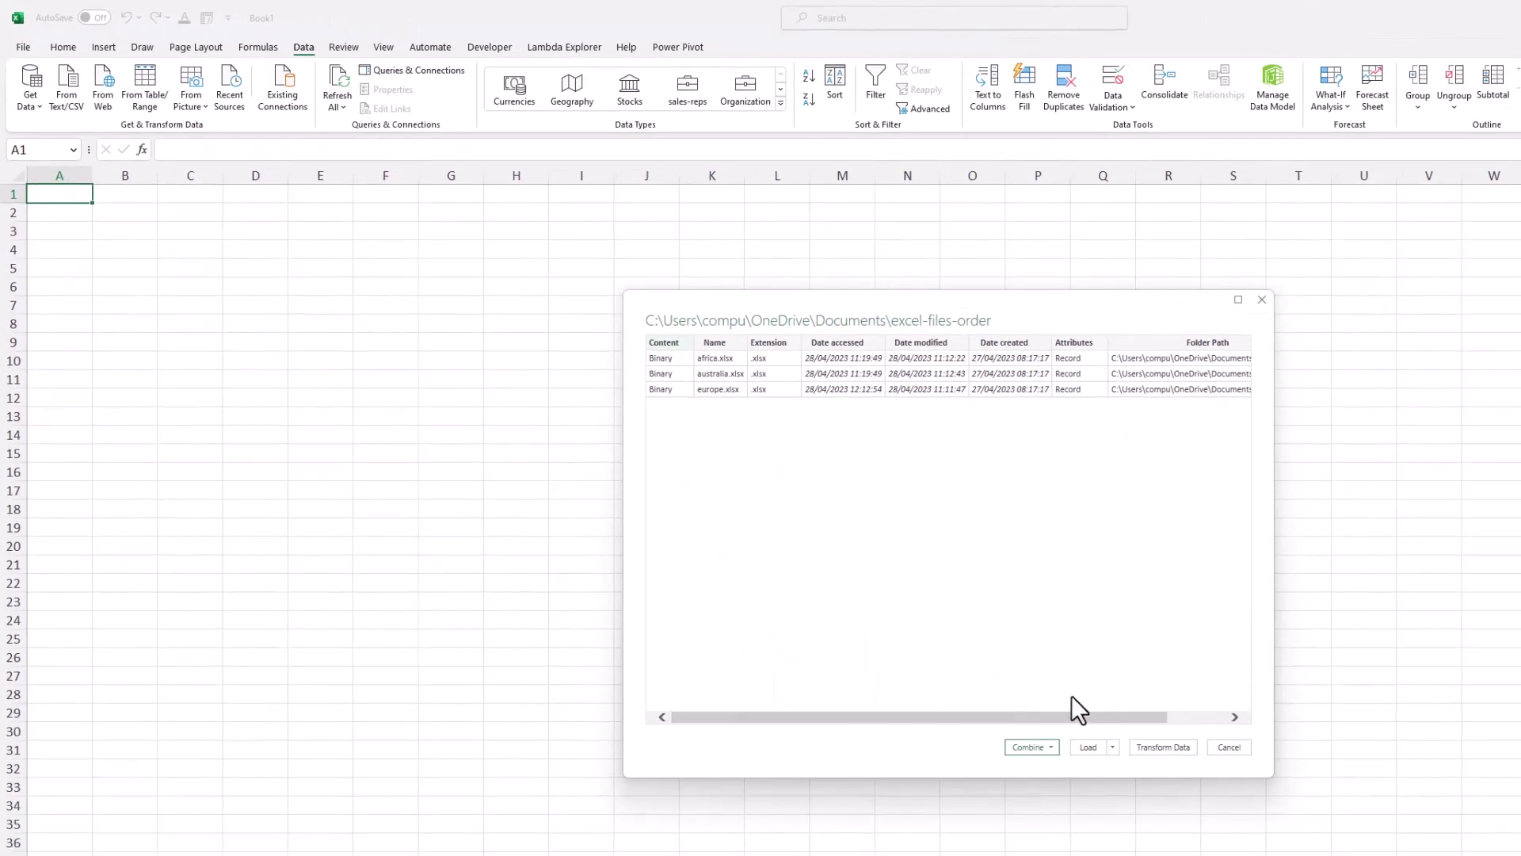
pyautogui.click(1157, 747)
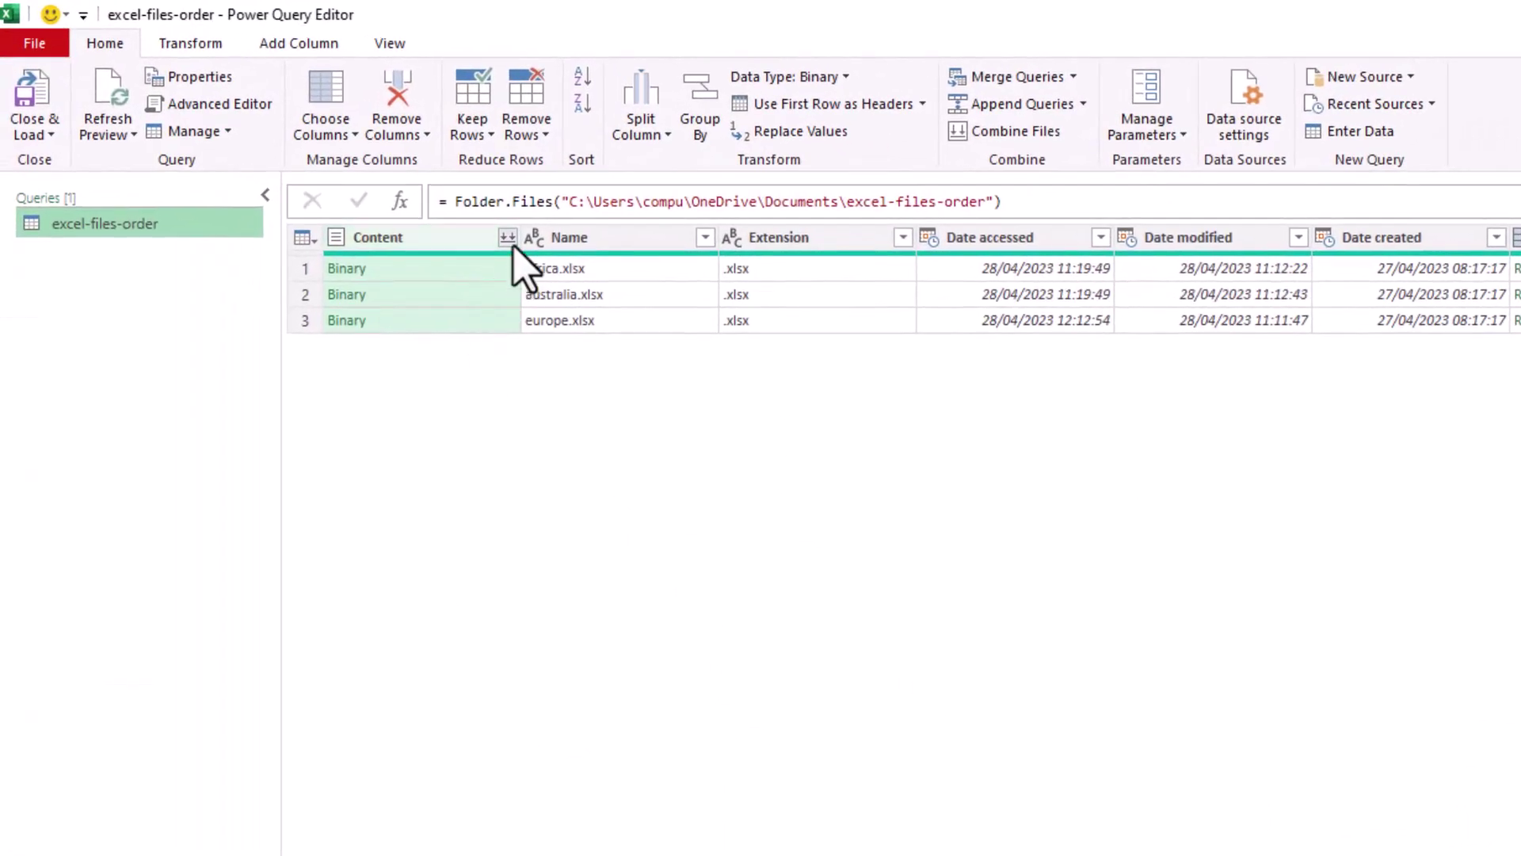
# Combine the folder's workbooks using Sheet1 from each file
pyautogui.click(504, 235)
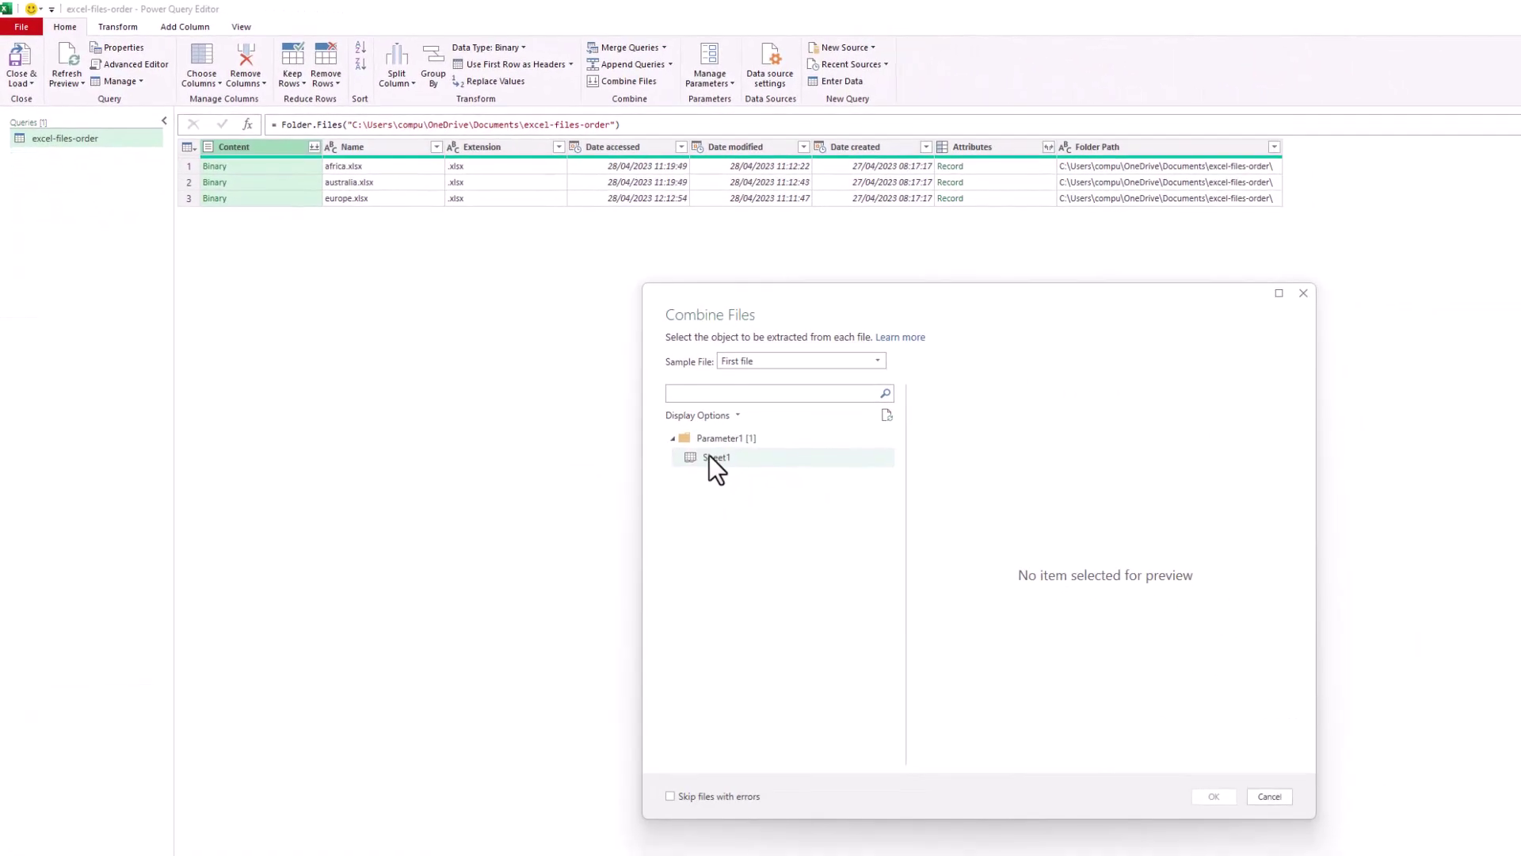
pyautogui.click(1125, 723)
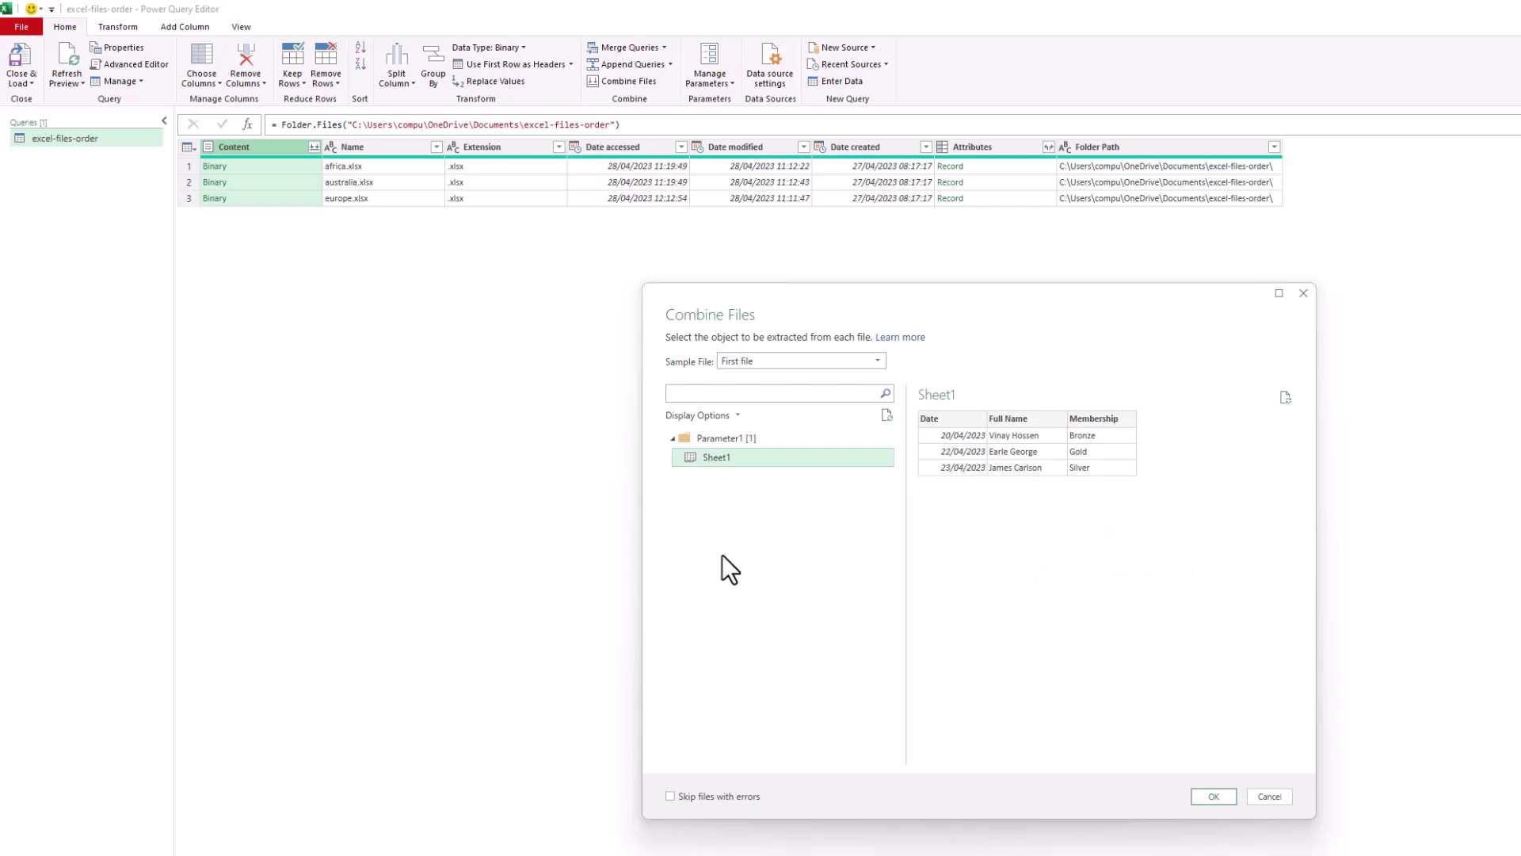
pyautogui.click(1210, 796)
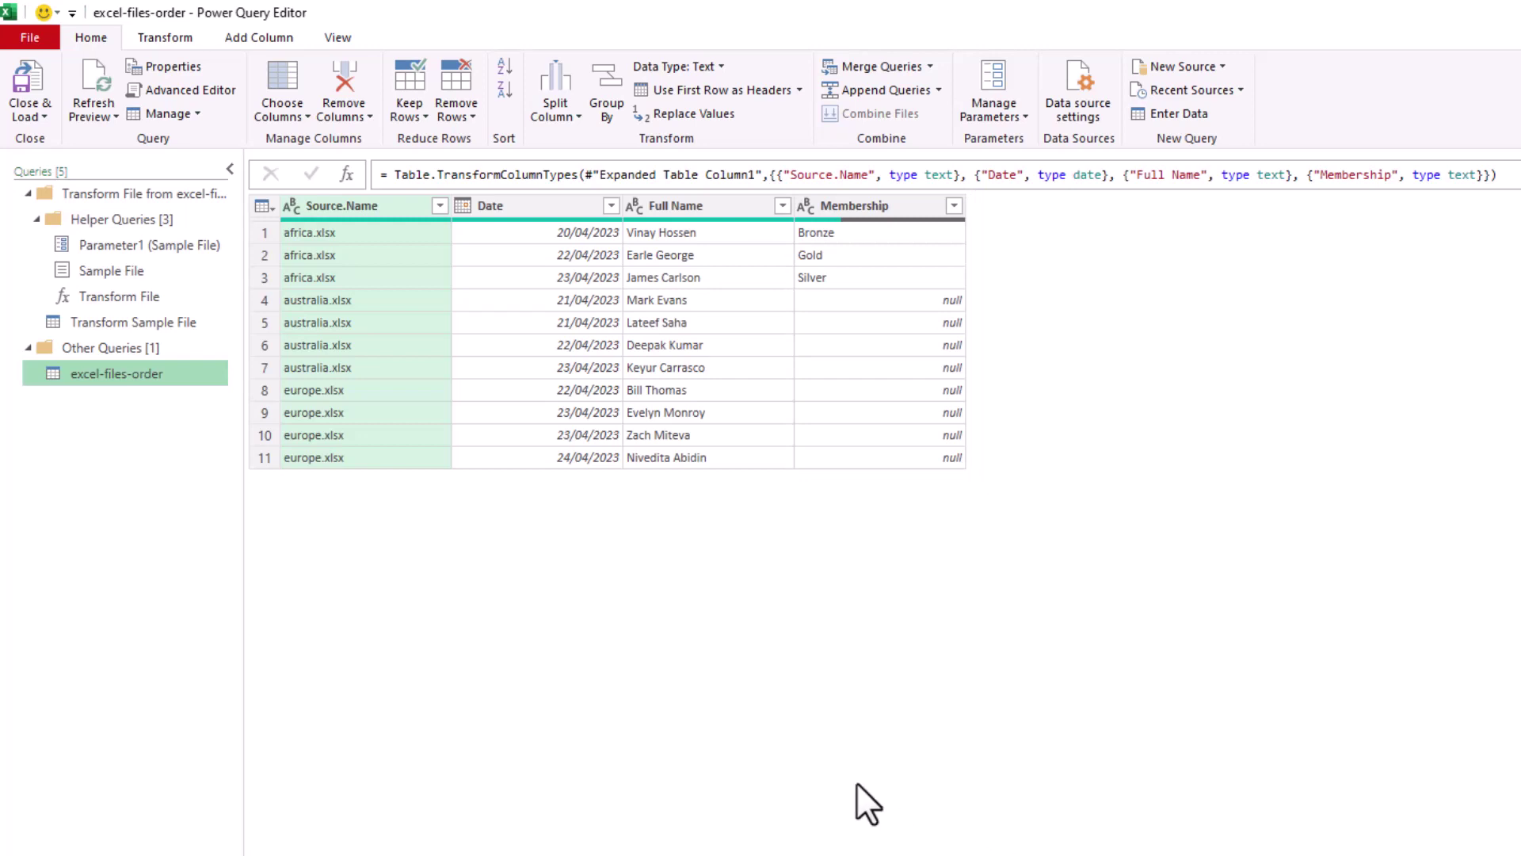
# Insert a custom step = #"Promoted Headers" into the Transform Sample File query
pyautogui.click(194, 325)
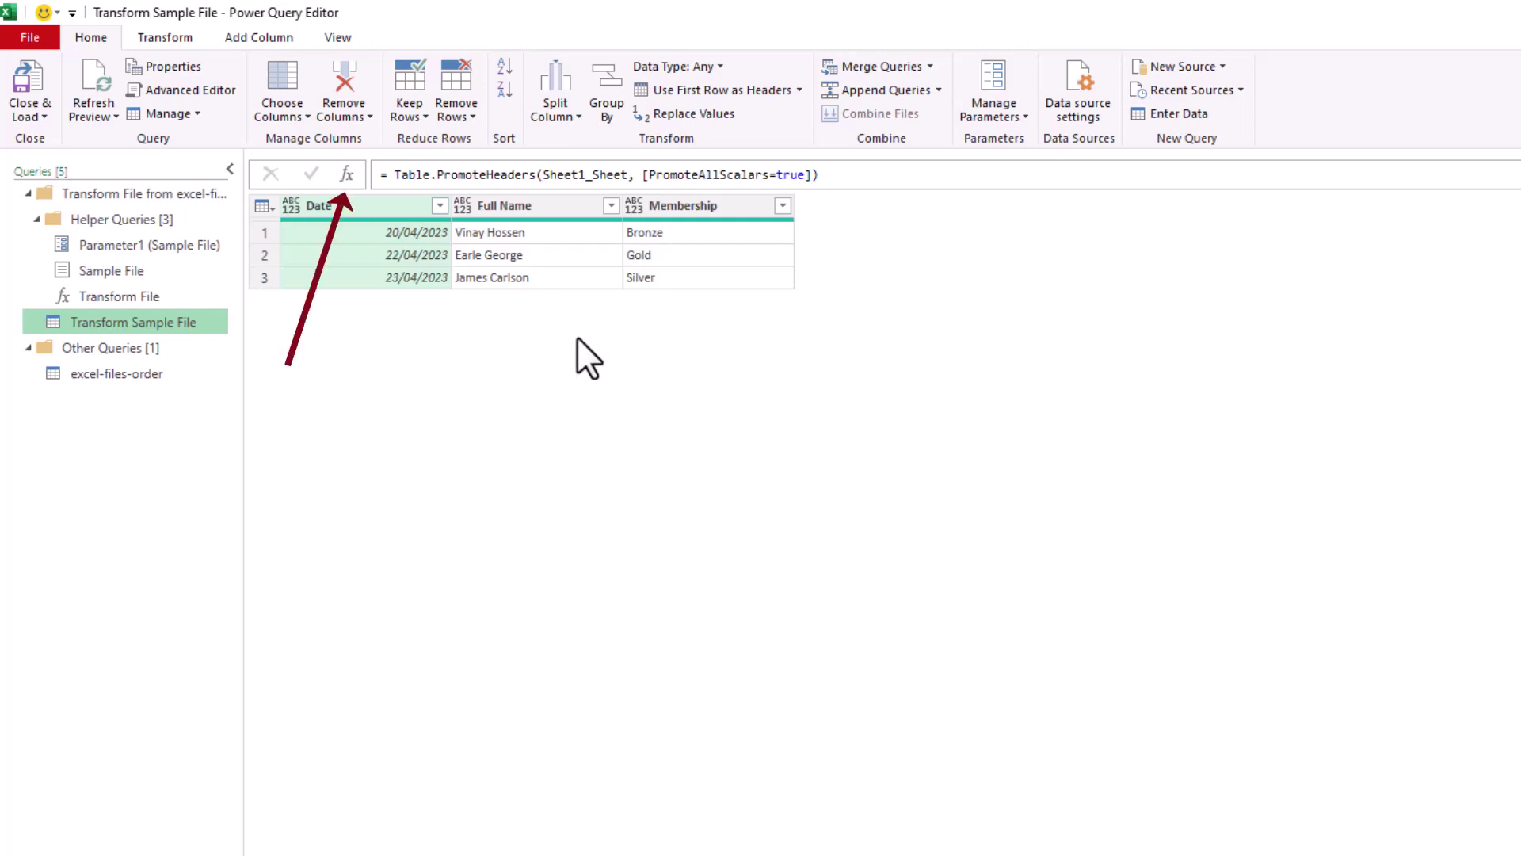
pyautogui.click(349, 176)
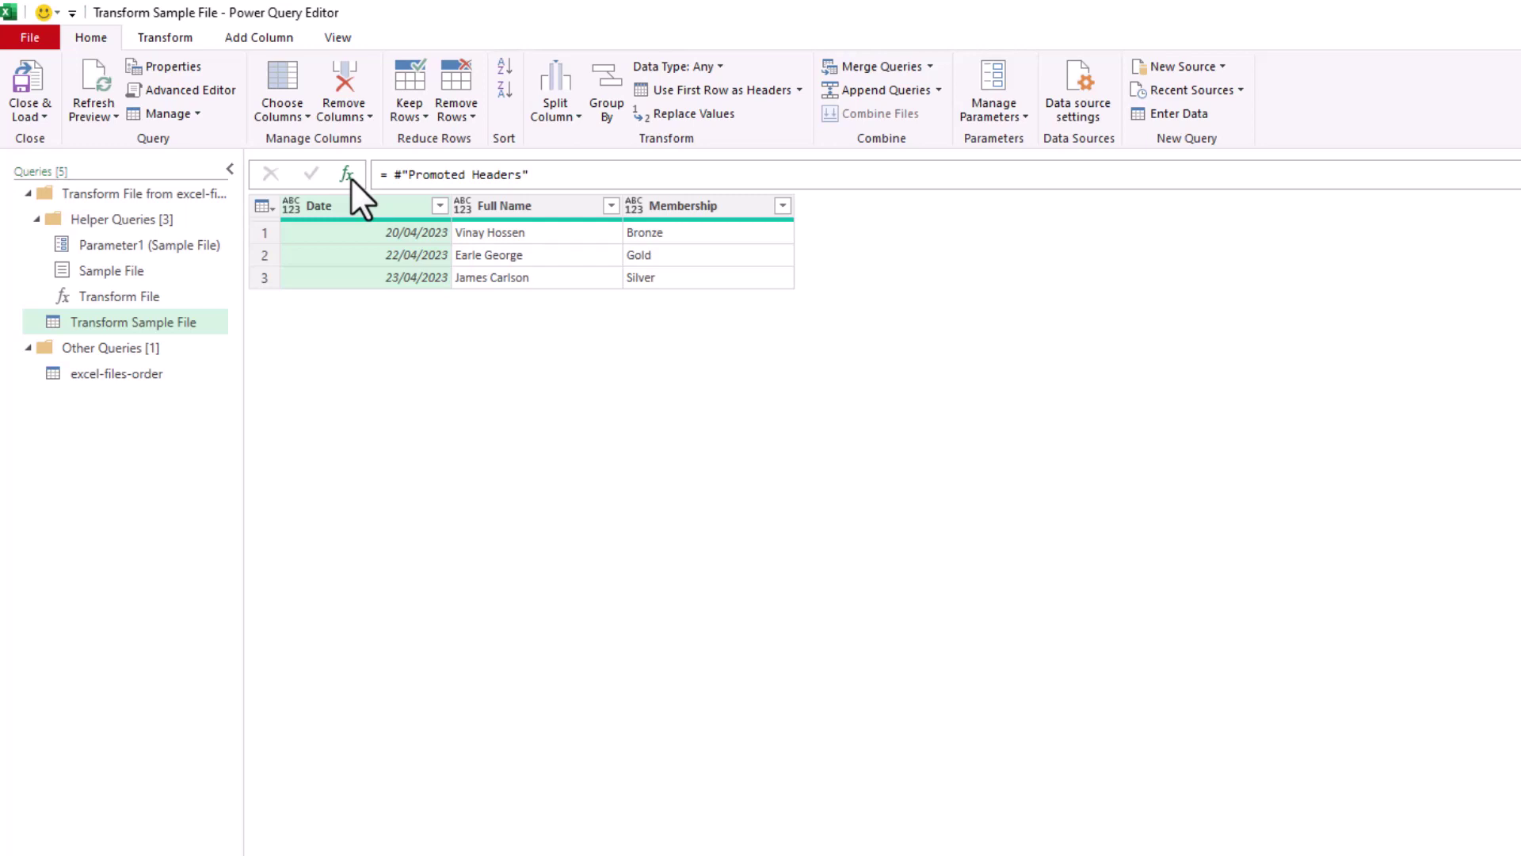
# Wrap the step formula as Table.RenameColumns(#"Promoted Headers", and open its rename list
pyautogui.click(394, 176)
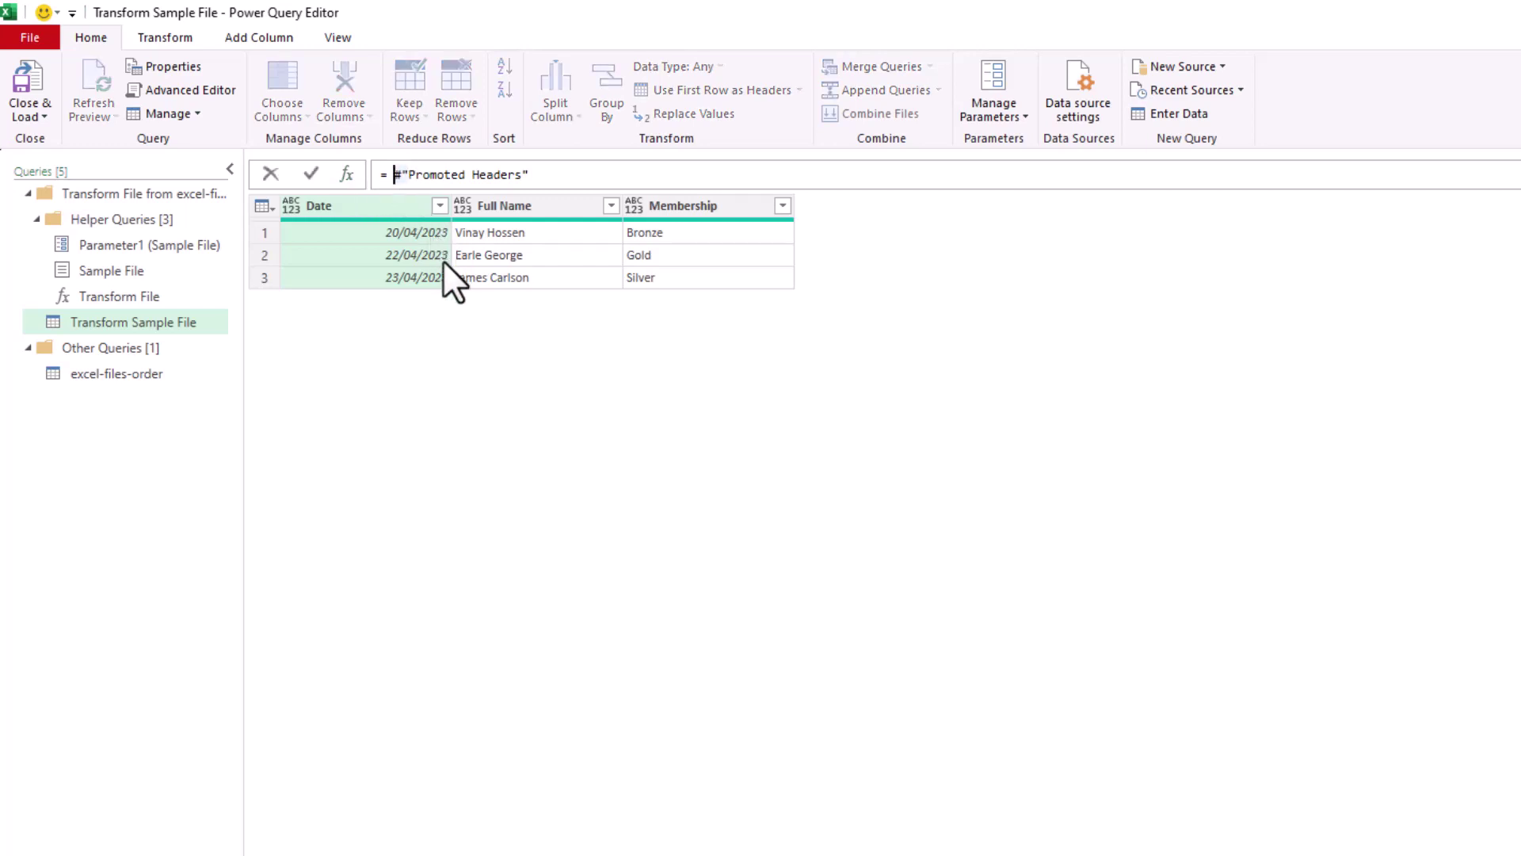
pyautogui.write('Table.Ren')
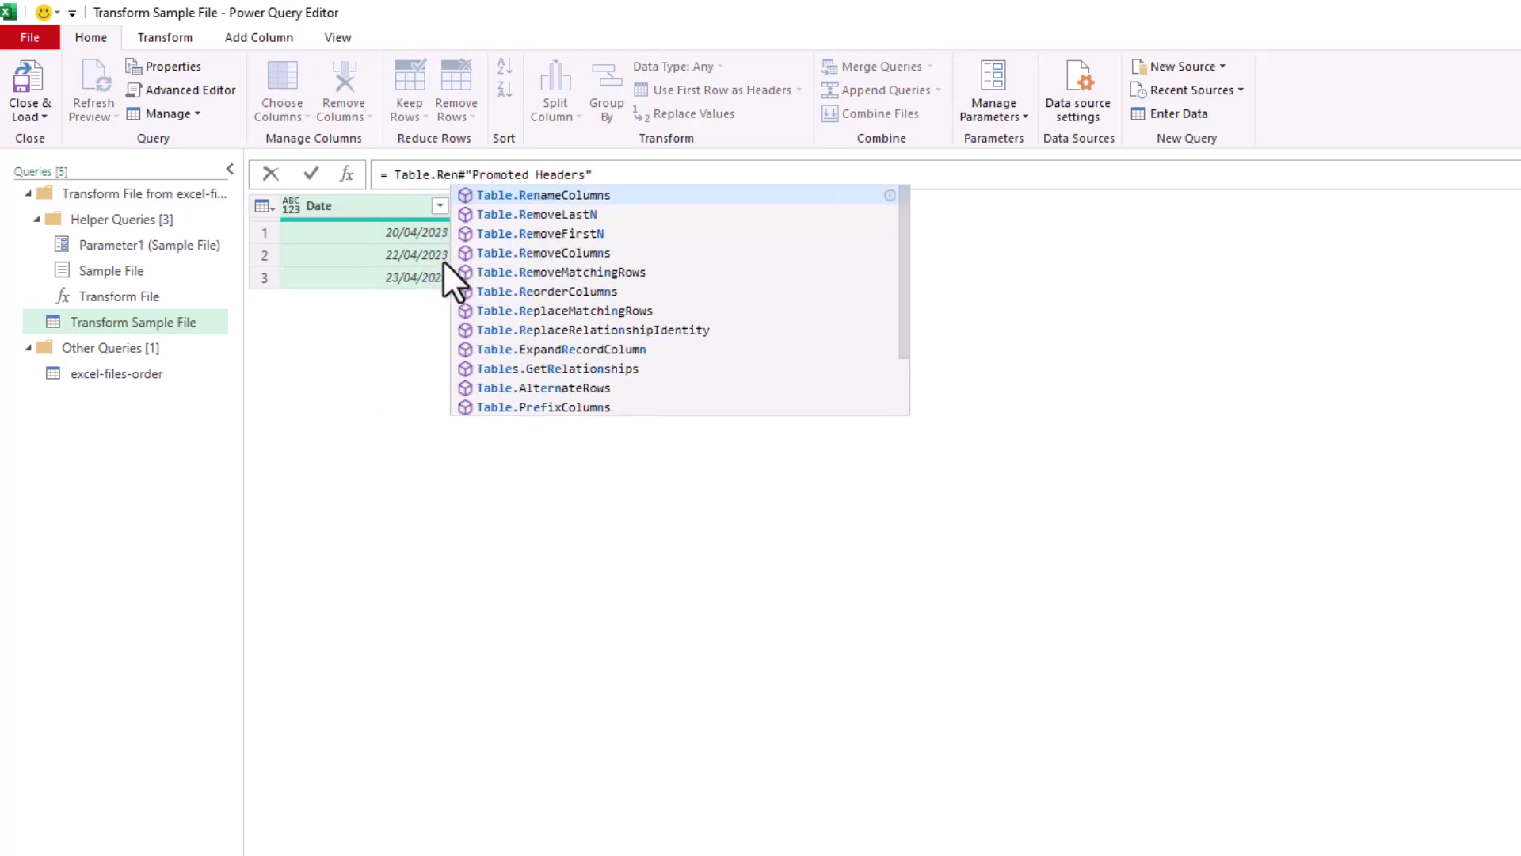
pyautogui.click(564, 195)
pyautogui.write('(')
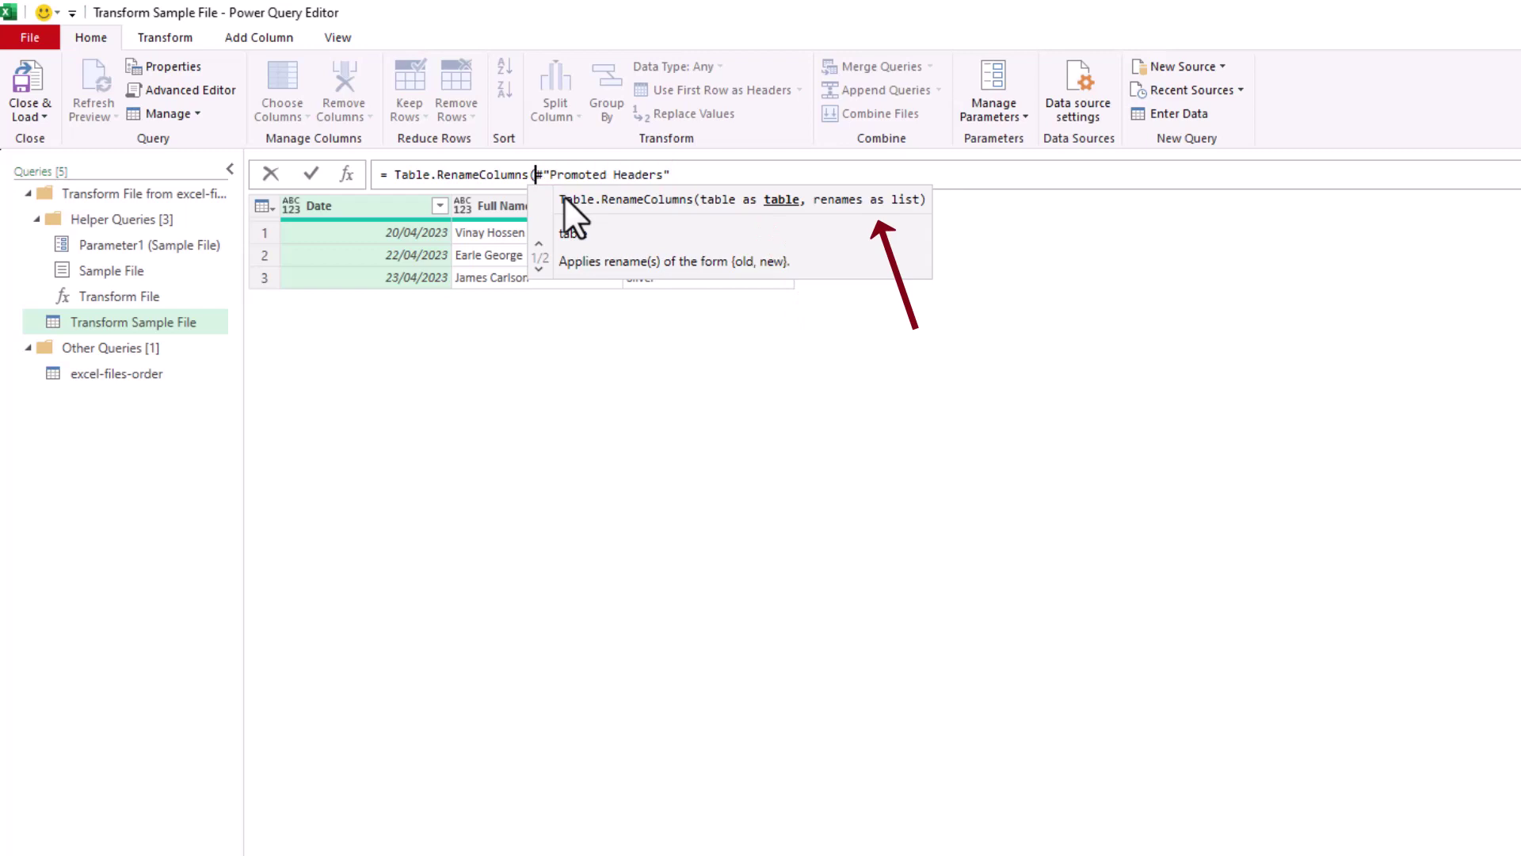
pyautogui.click(719, 180)
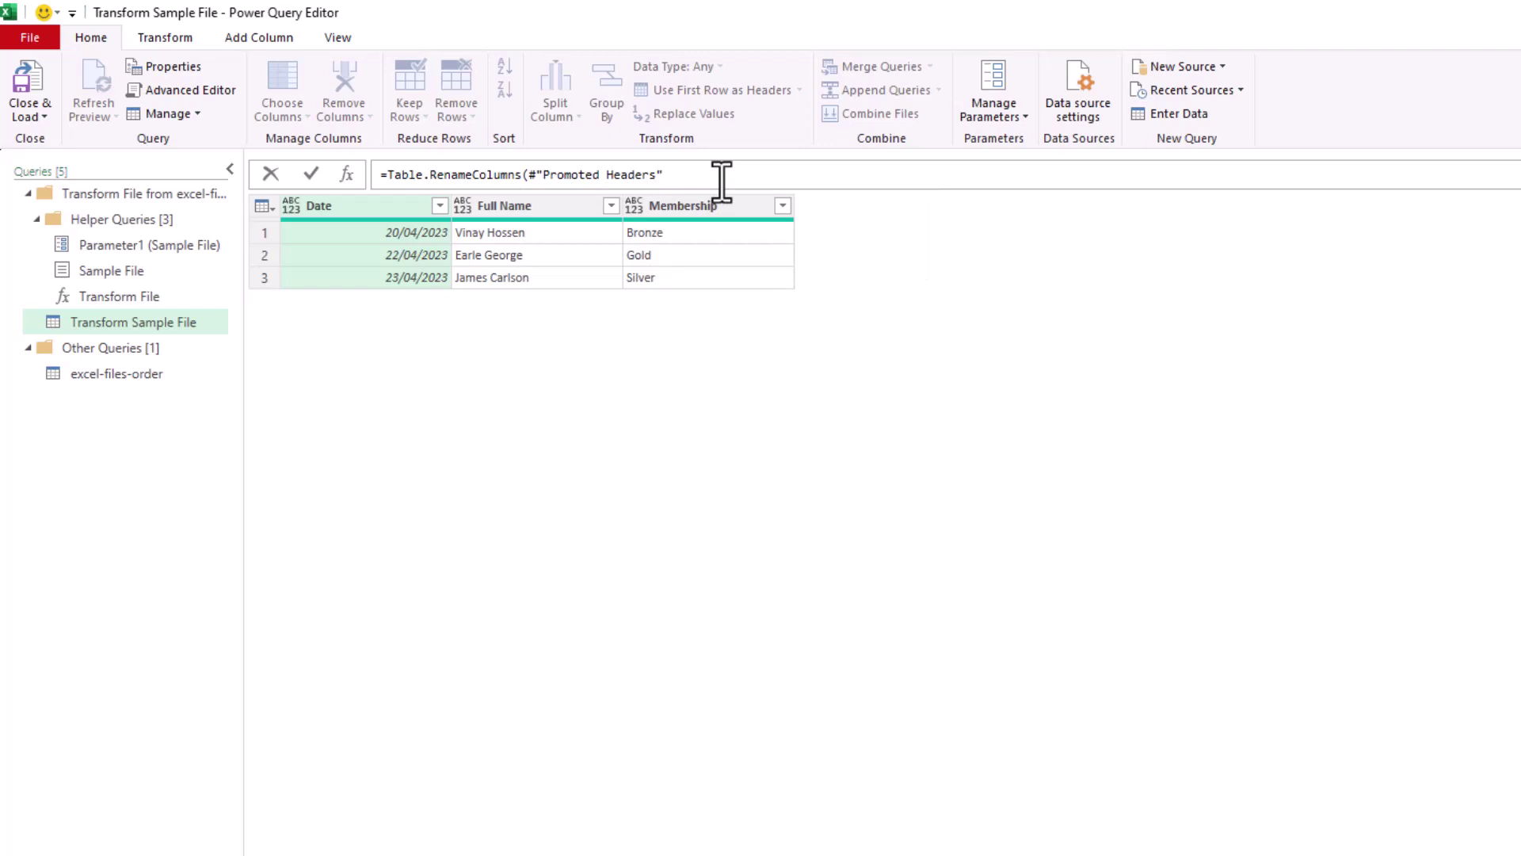
pyautogui.write(',')
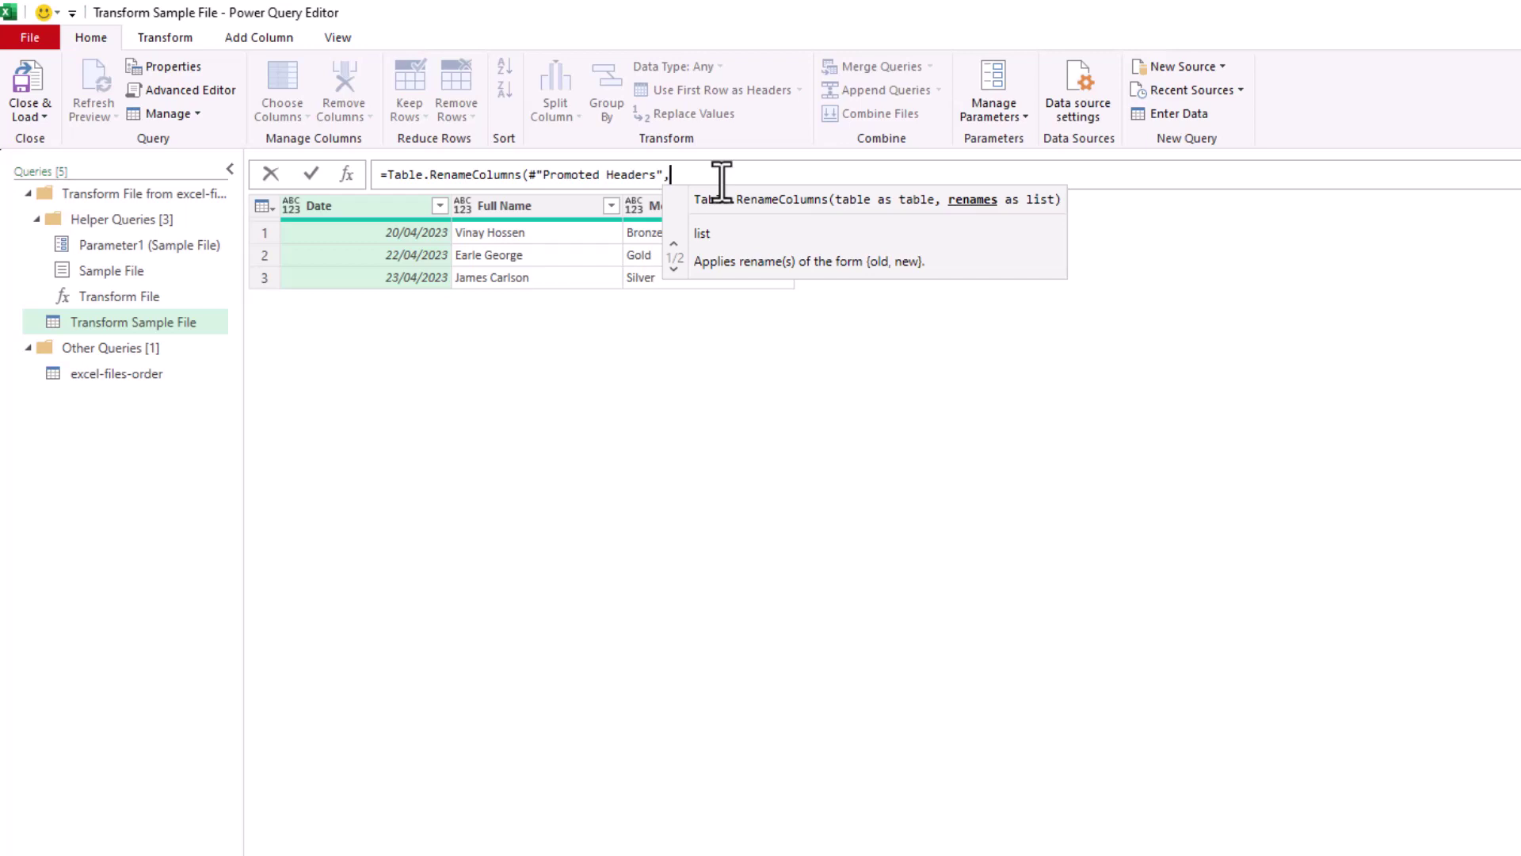
pyautogui.write('{')
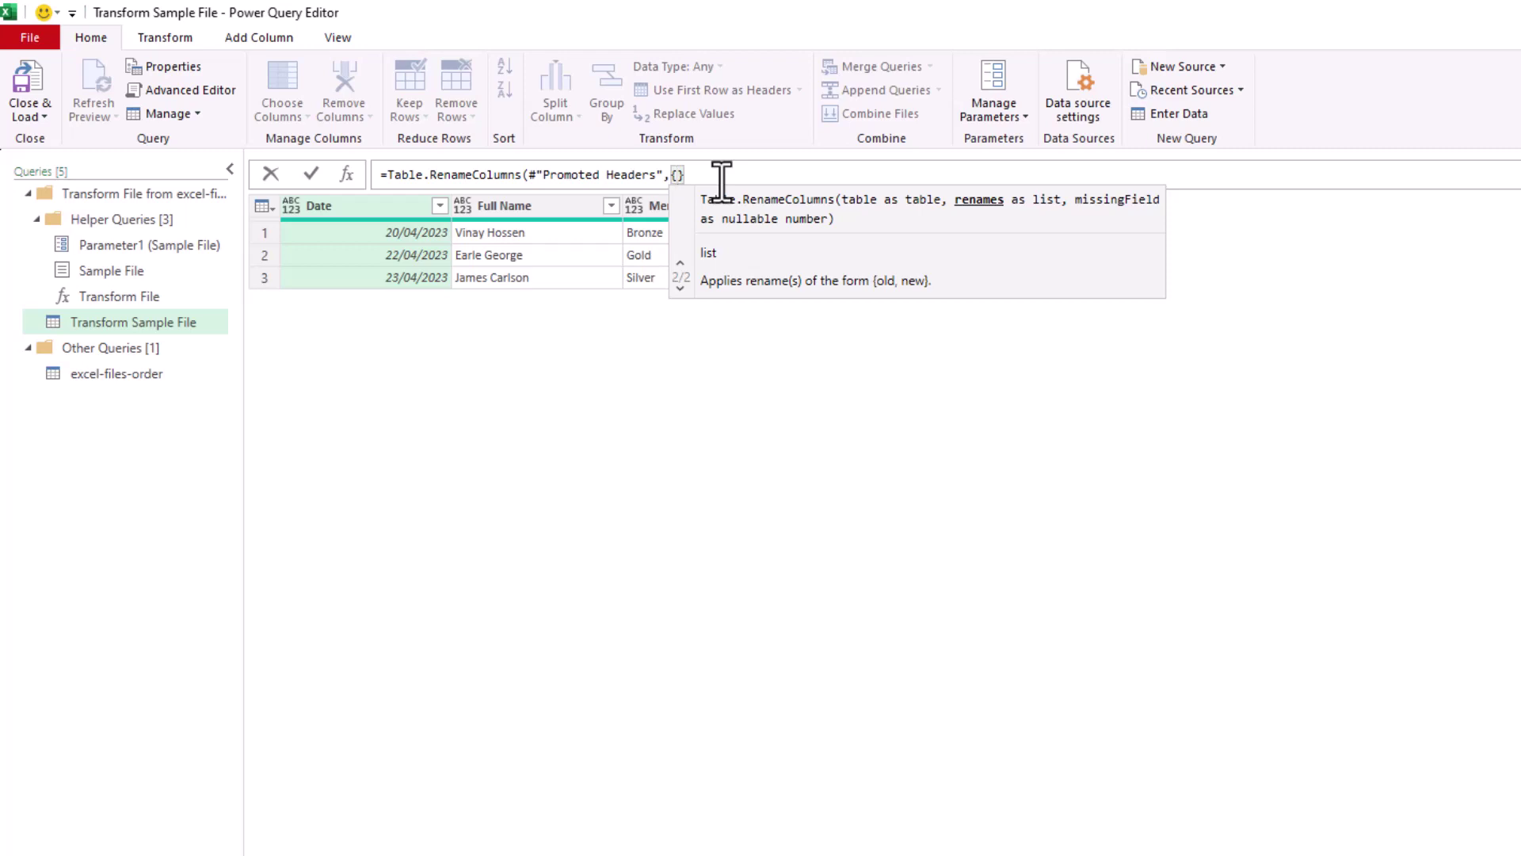
# Enter the rename list {{"Membership","Level"},{"Tier","Level"}} followed by a comma
pyautogui.write('{')
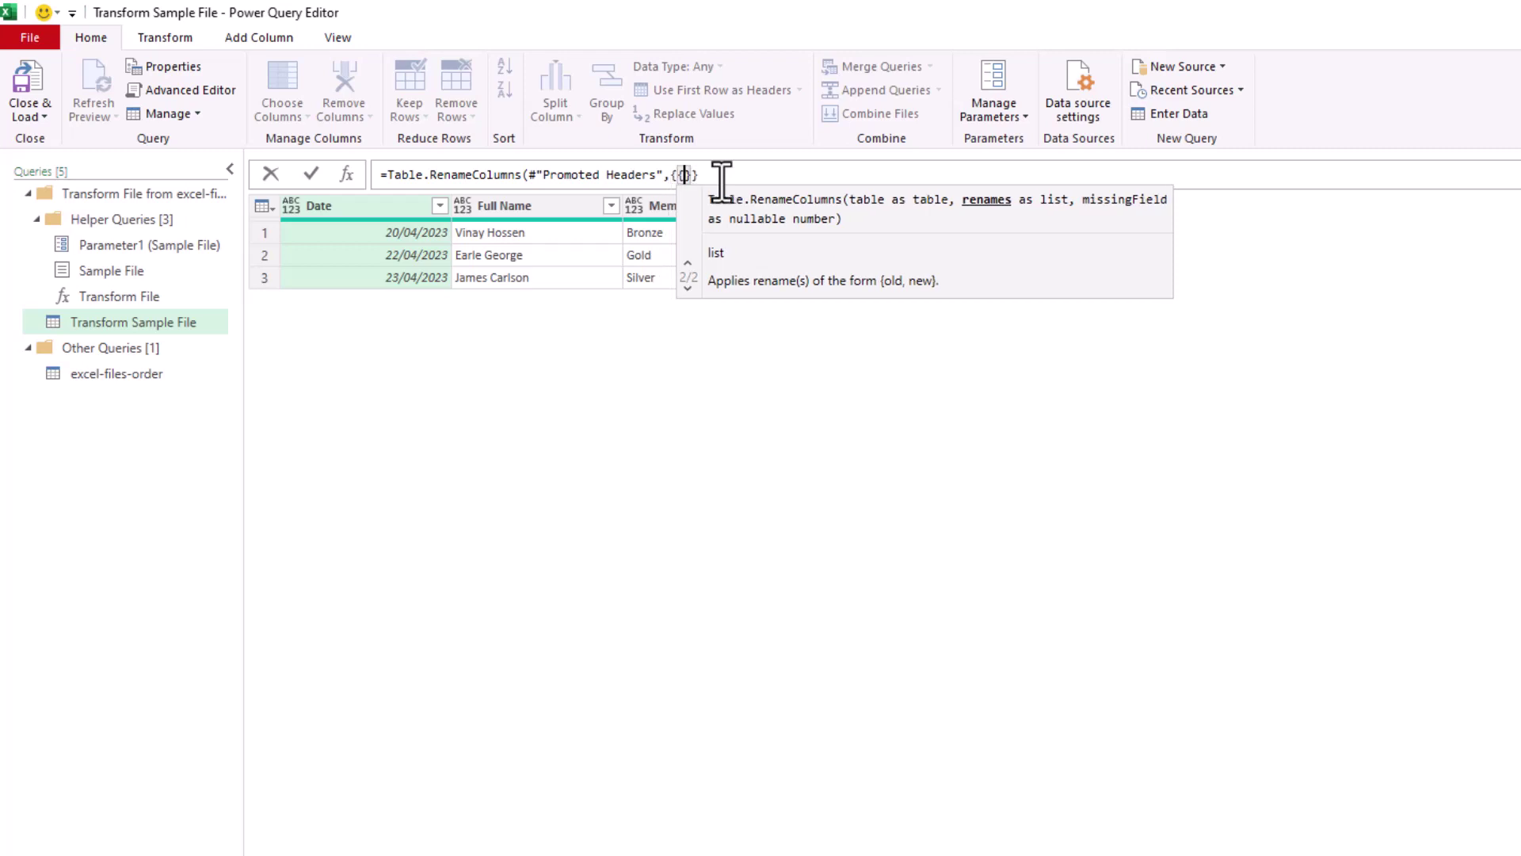
pyautogui.write('"Memb')
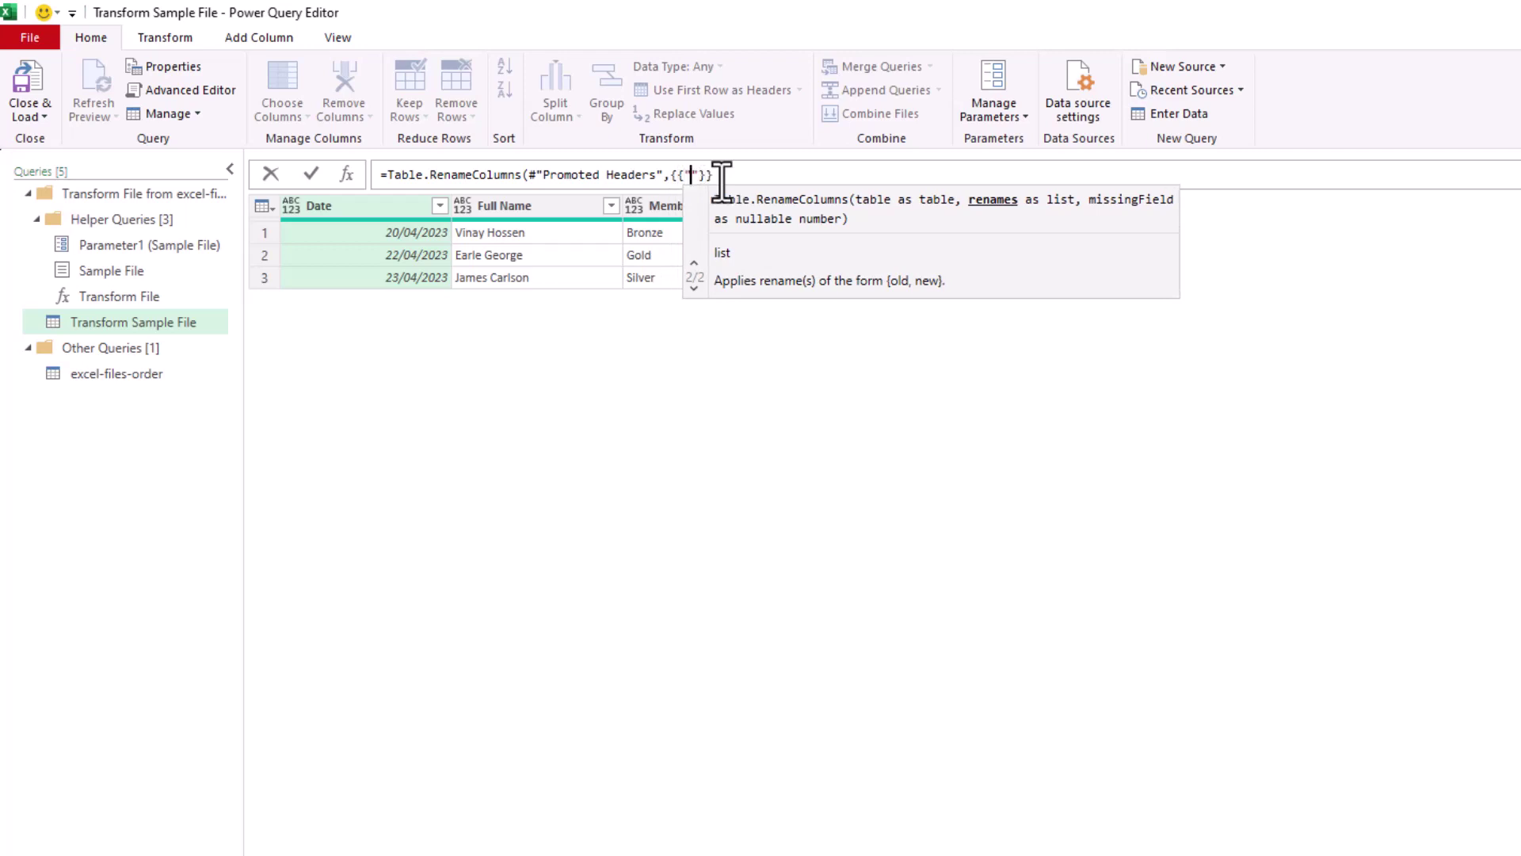
pyautogui.write('ership",')
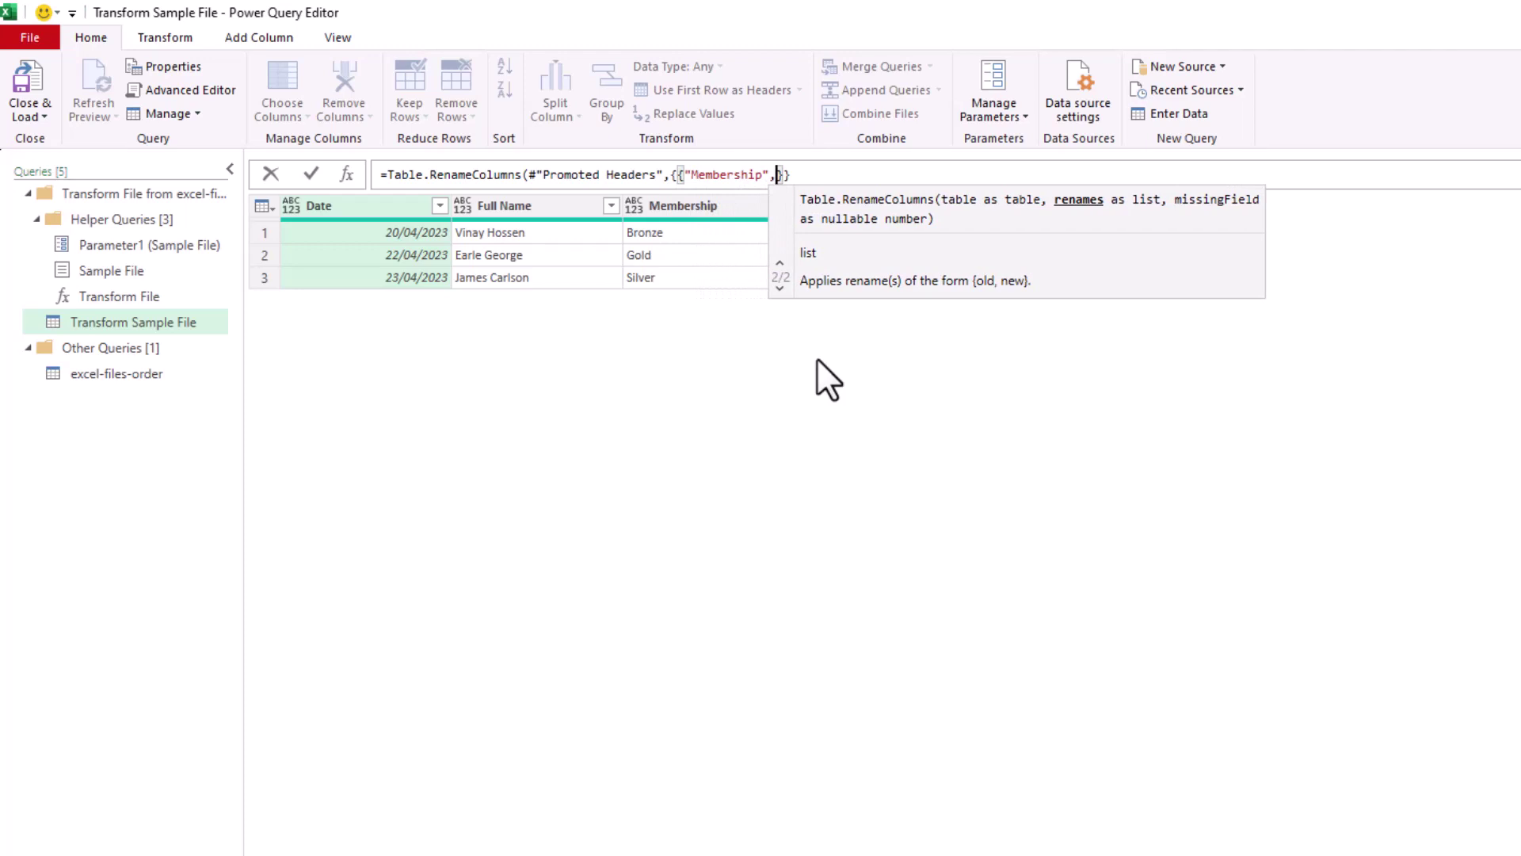
pyautogui.write('"Level"')
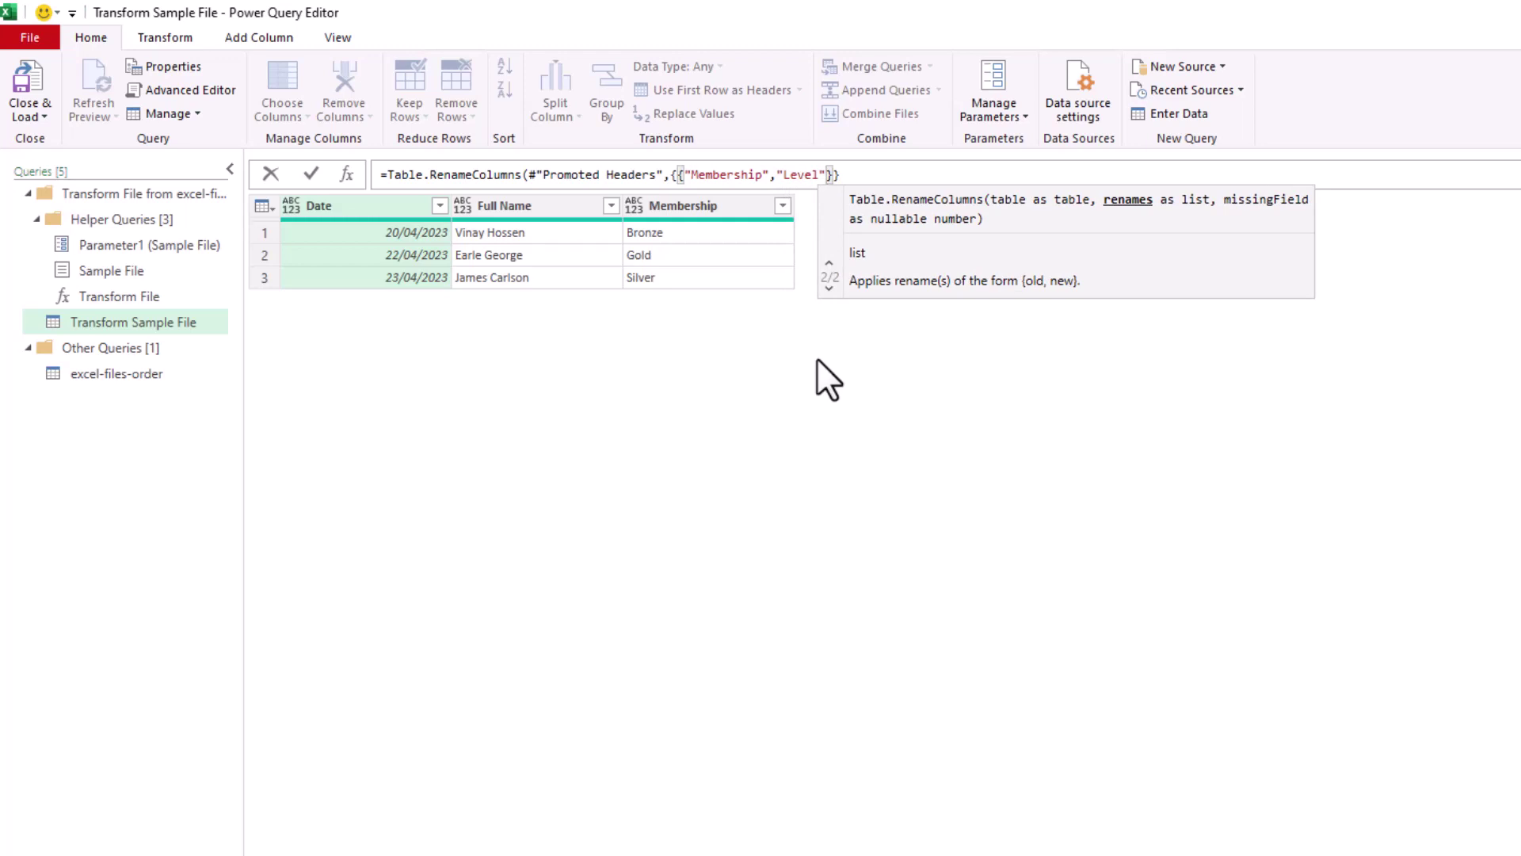
pyautogui.press('Right')
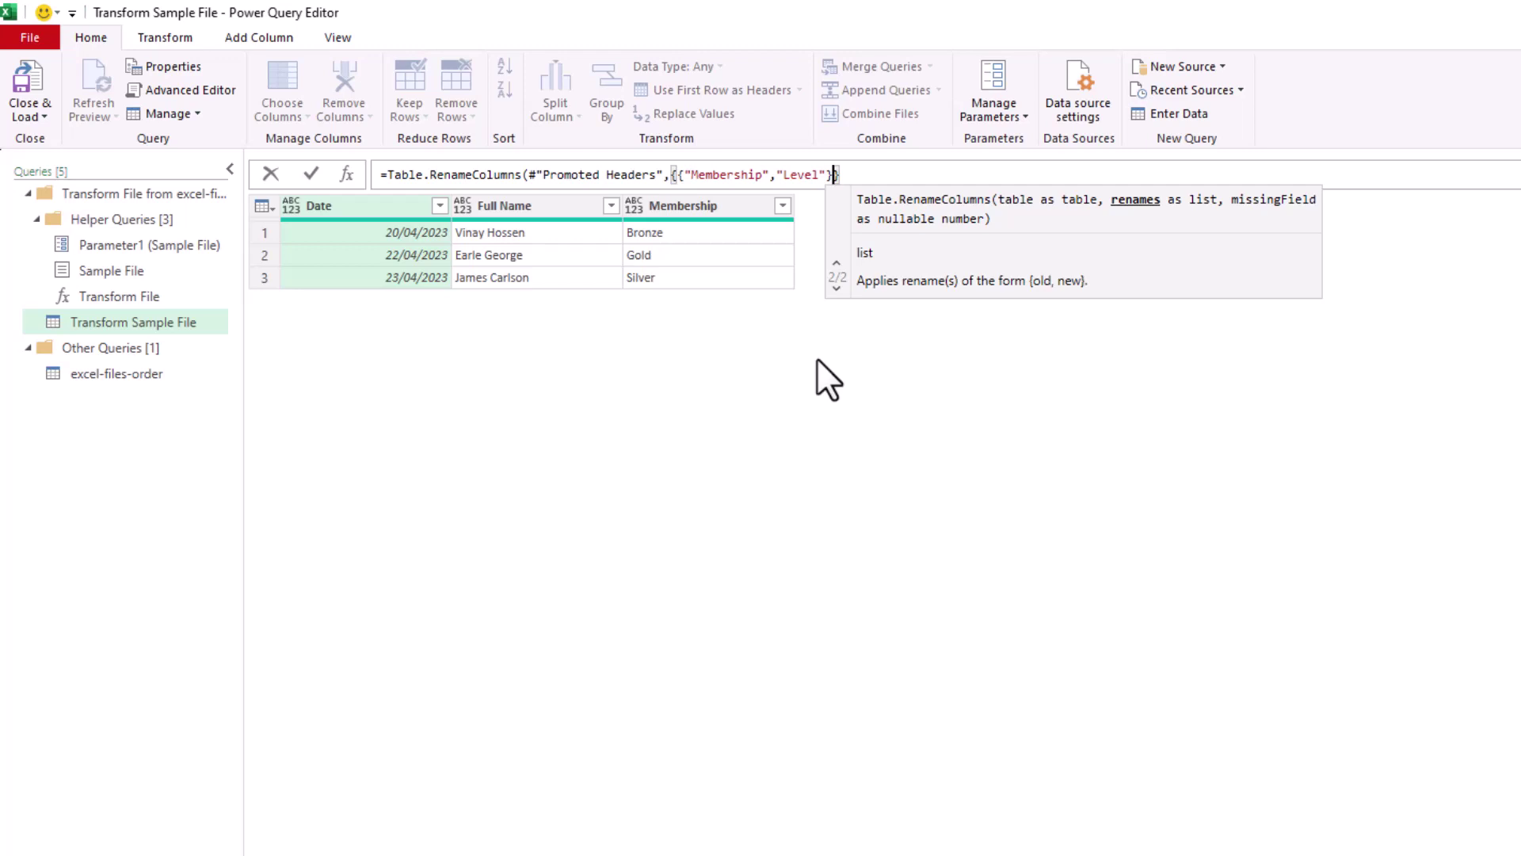
pyautogui.write(',')
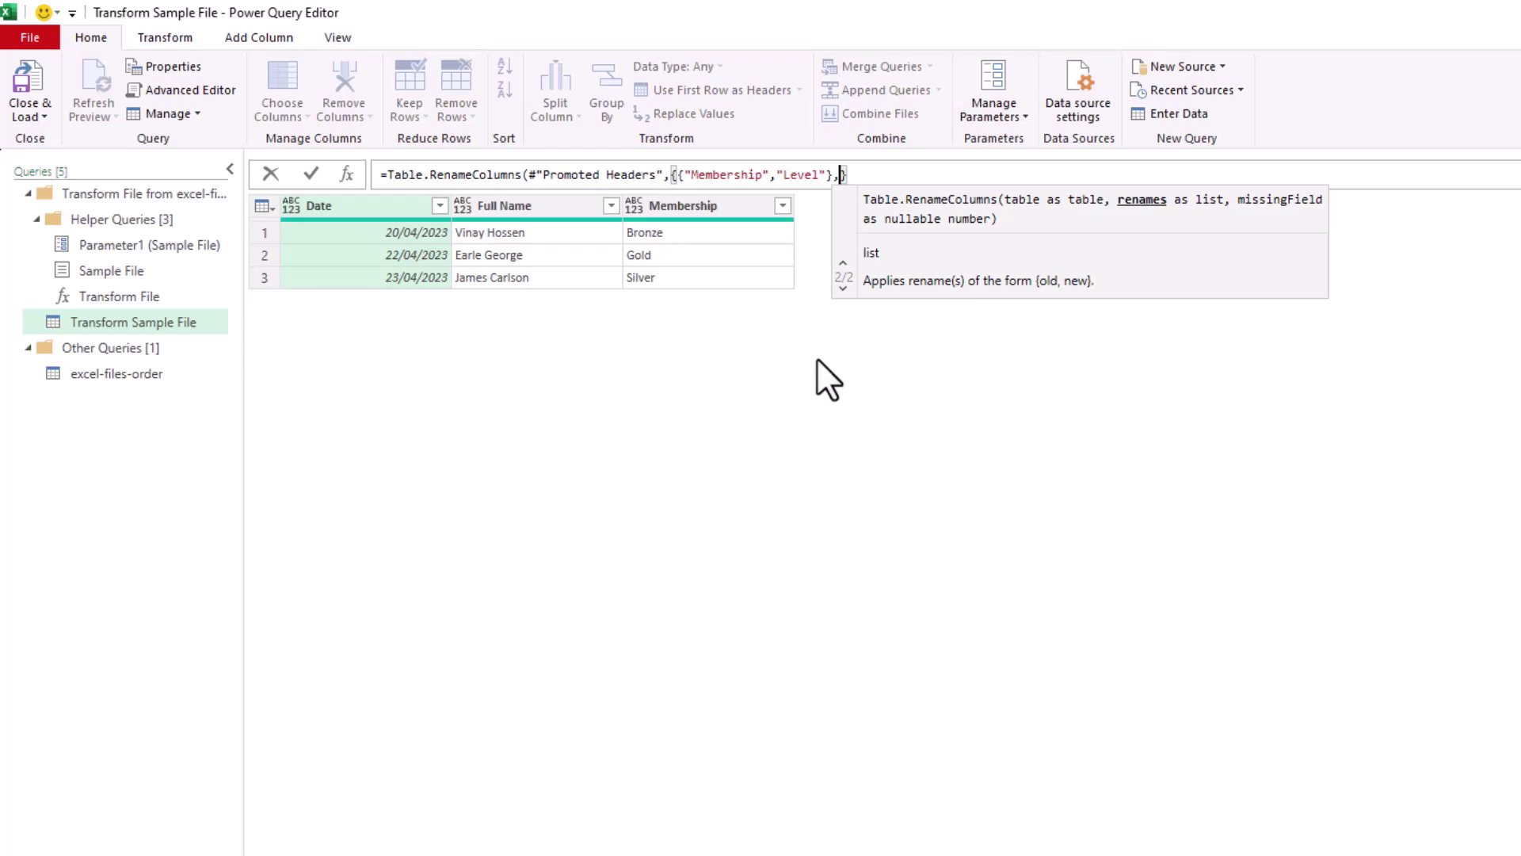
pyautogui.write('{')
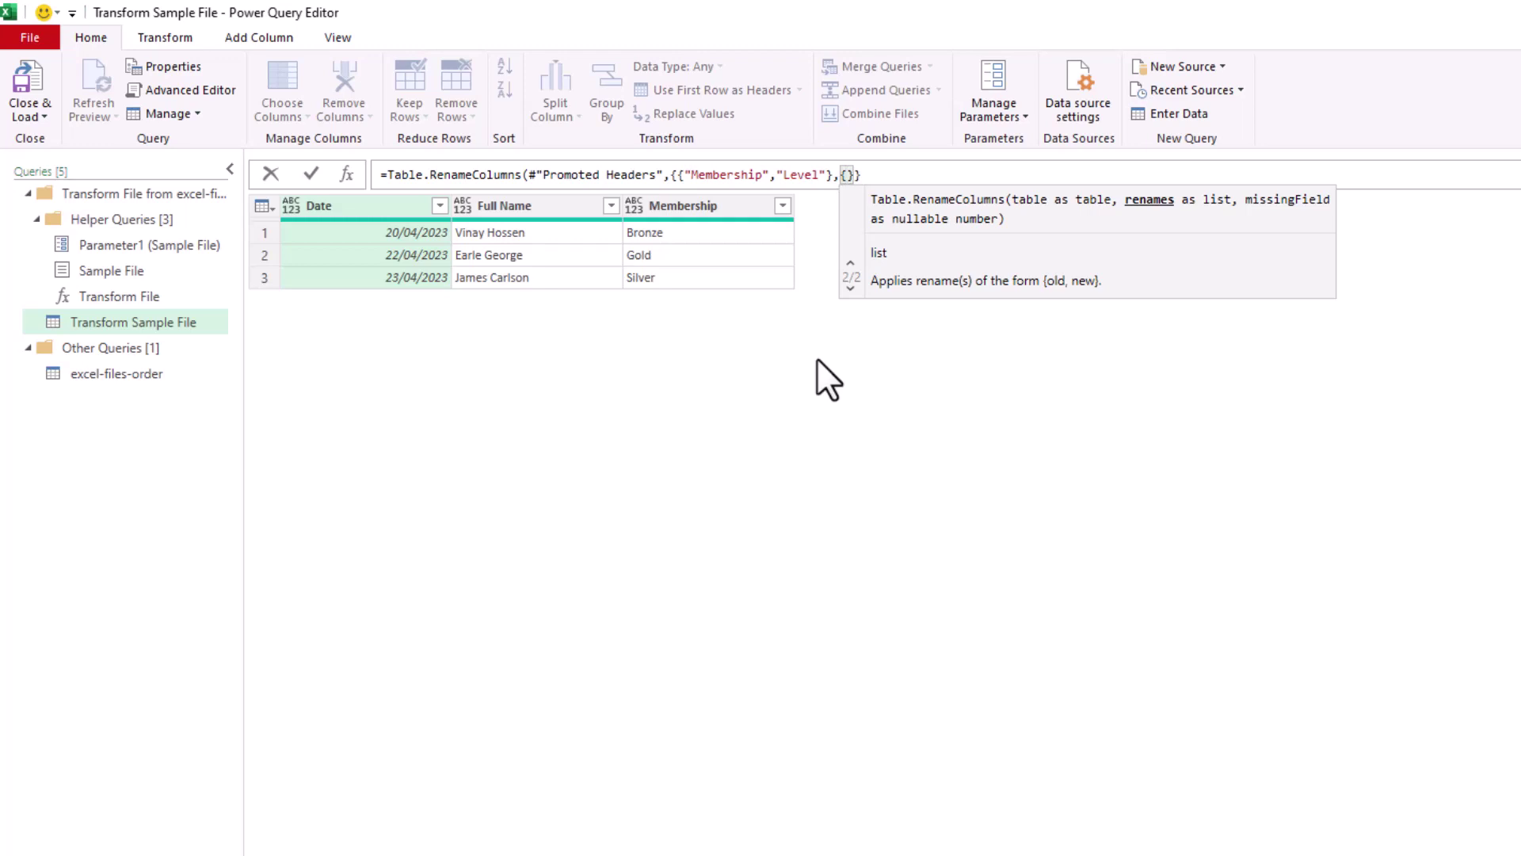
pyautogui.write('"')
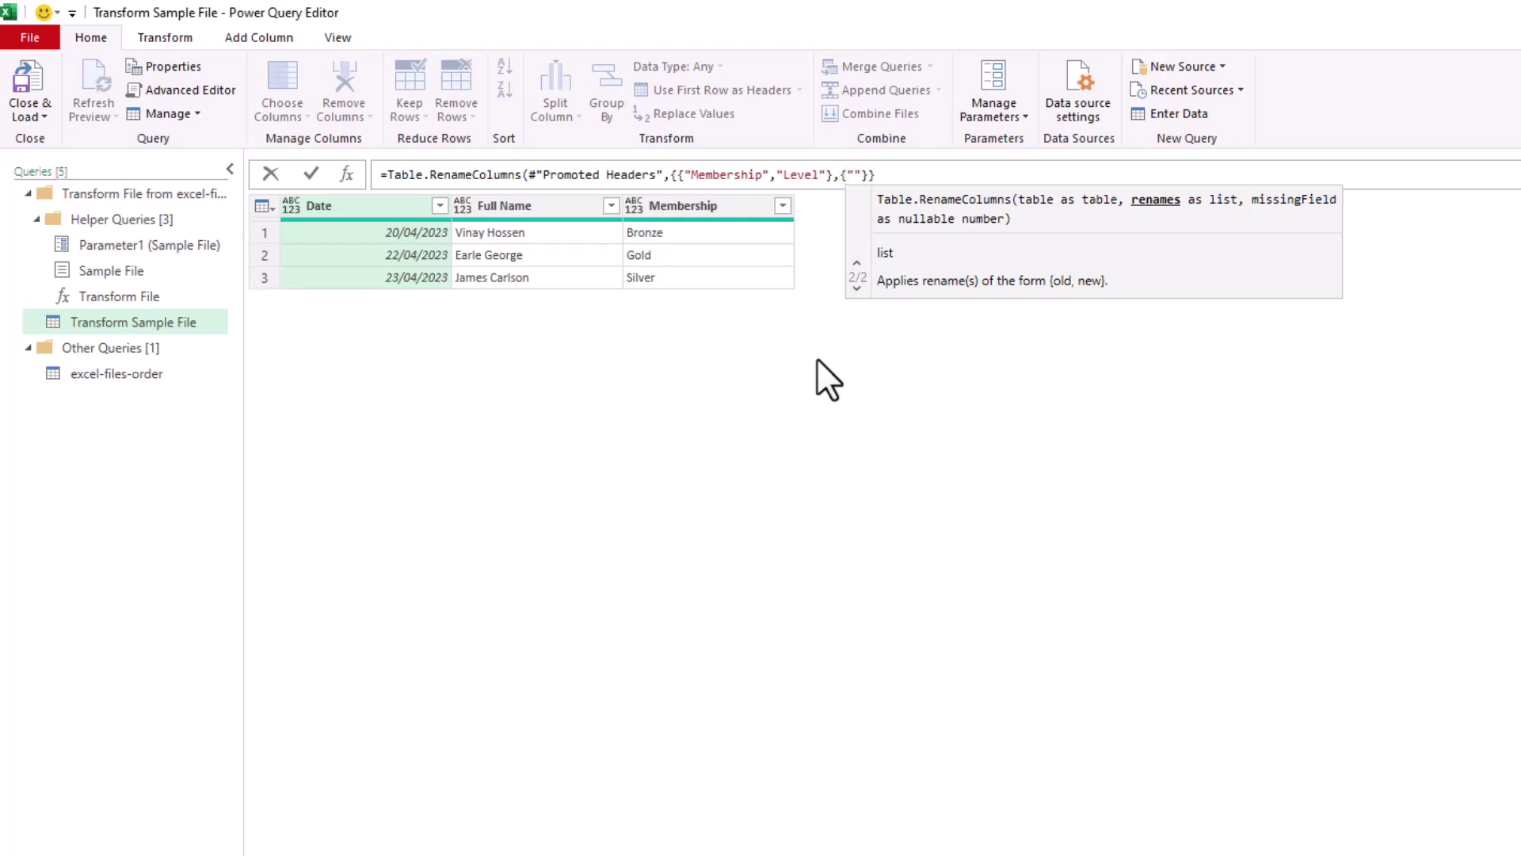
pyautogui.write('Tier",')
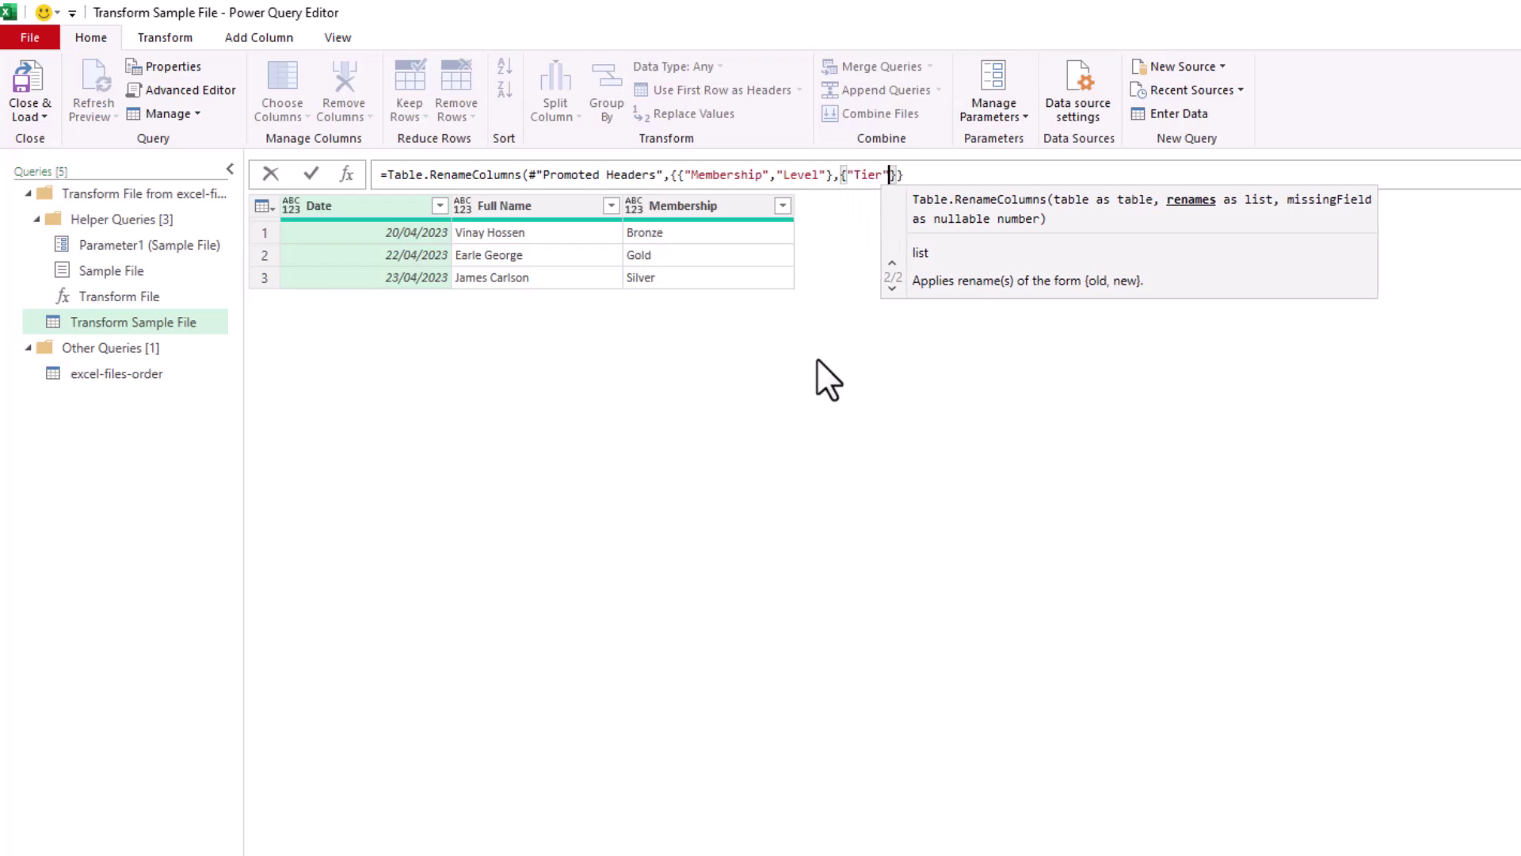
pyautogui.write('"Level"')
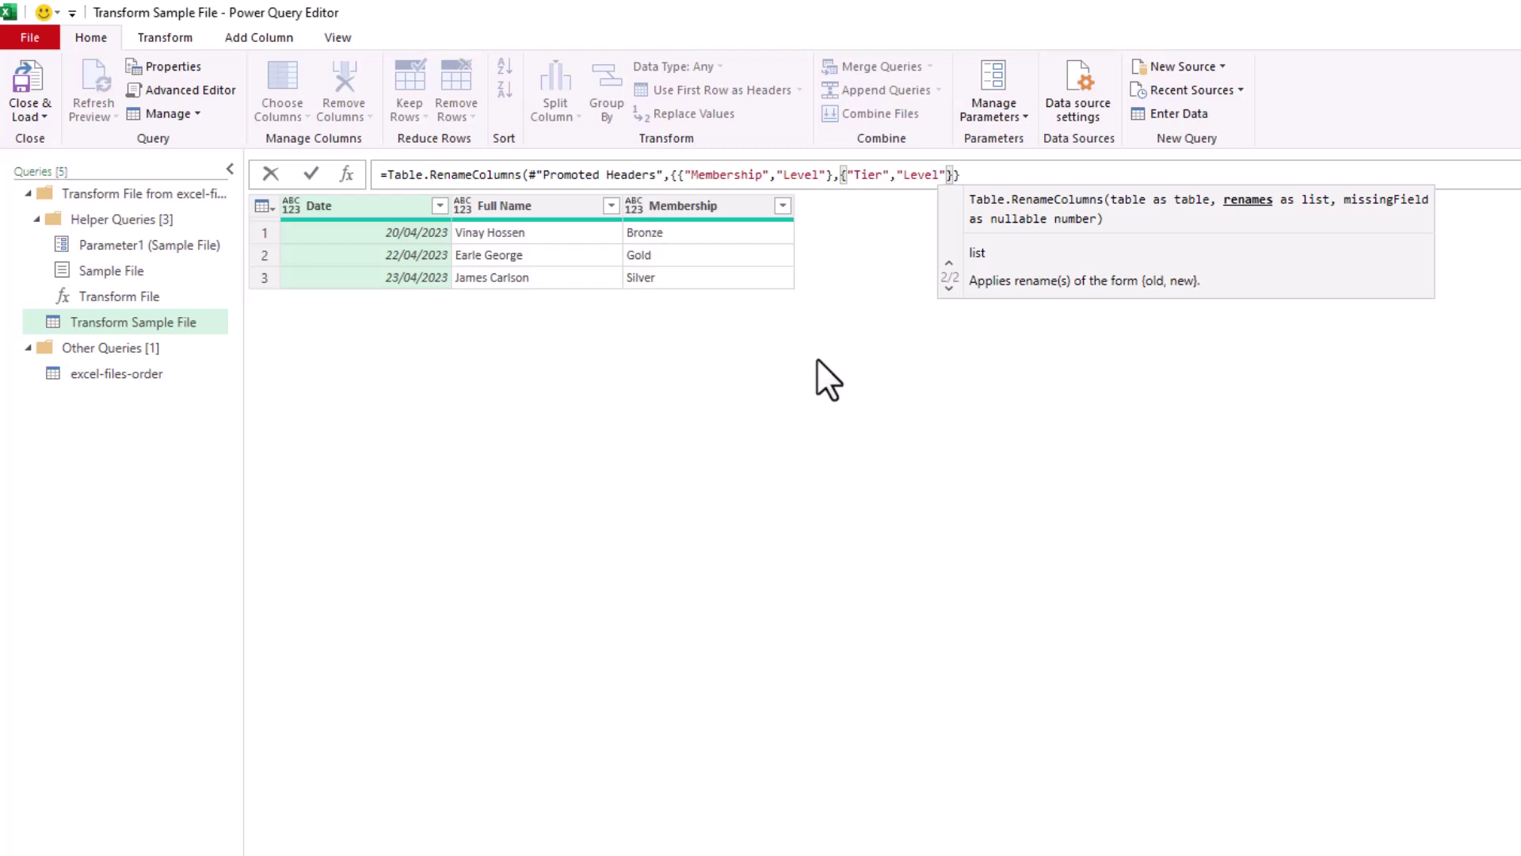
pyautogui.press('Right')
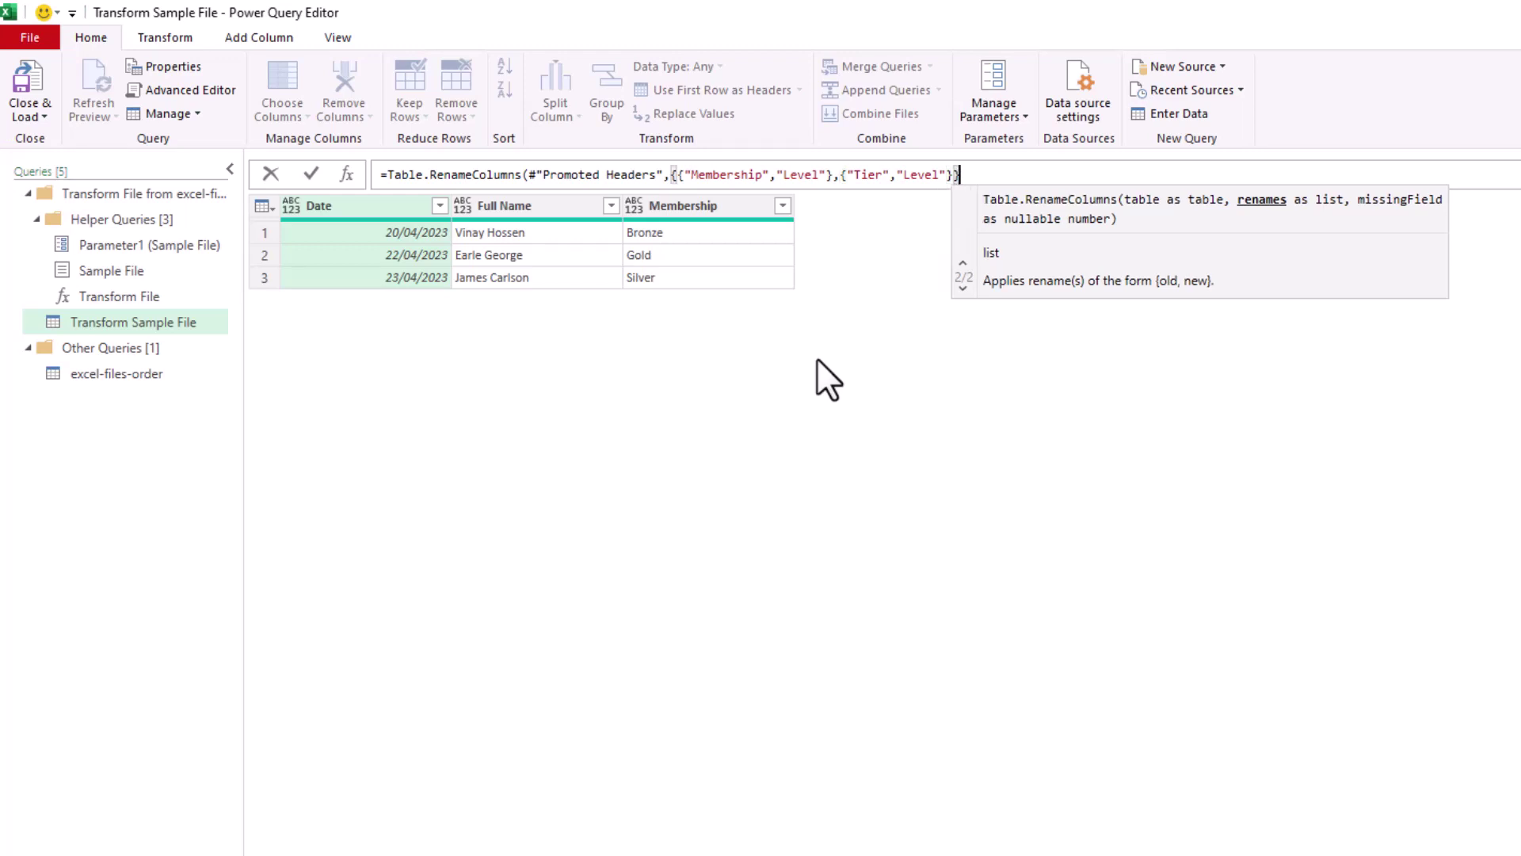
pyautogui.write(',')
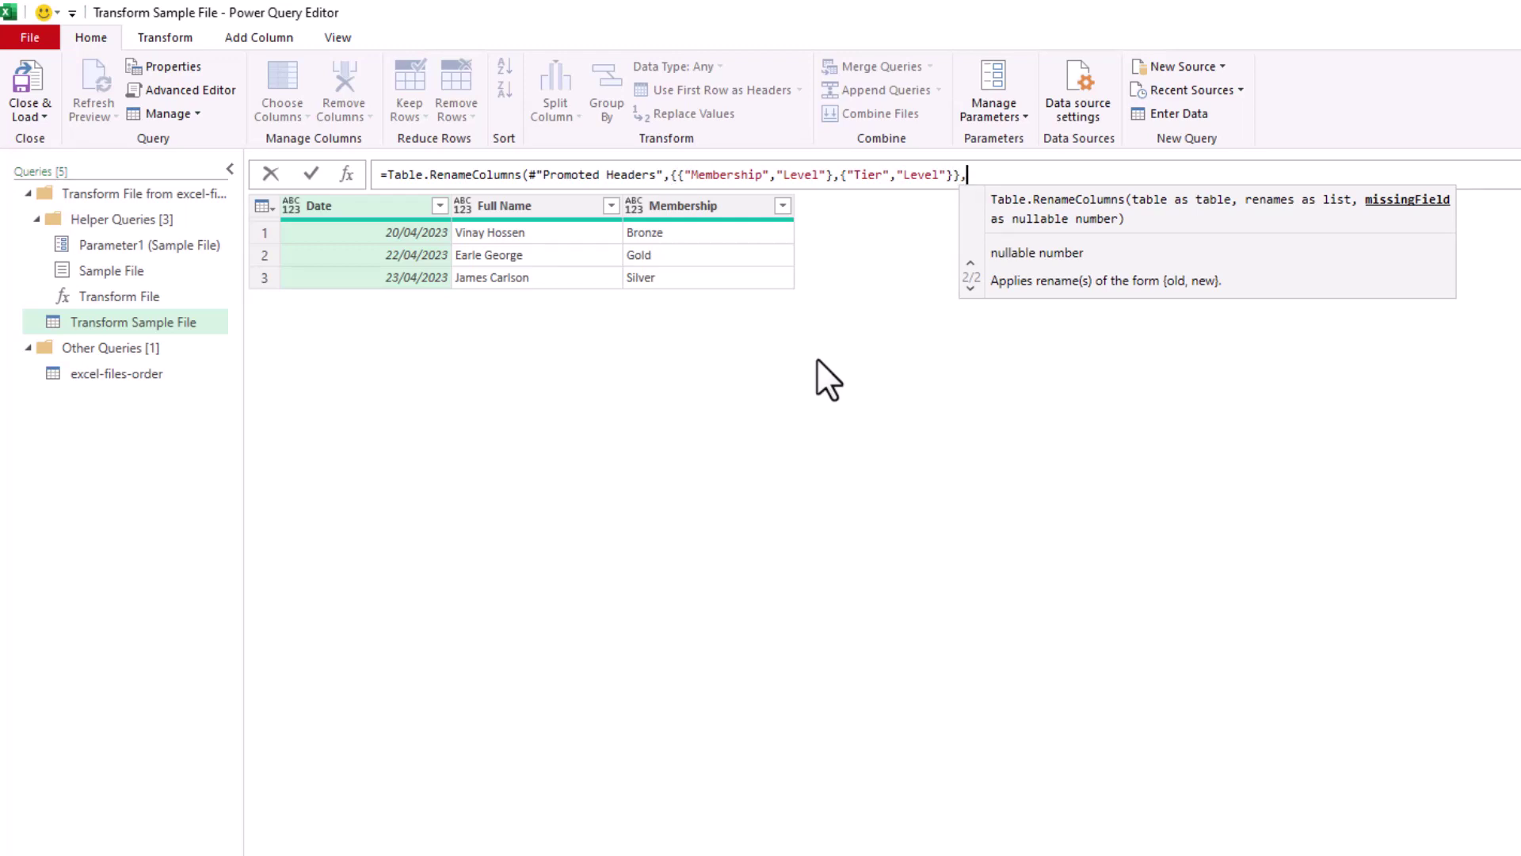
# Complete the rename formula with MissingField.Ignore so the Membership column becomes Level
pyautogui.write('miss')
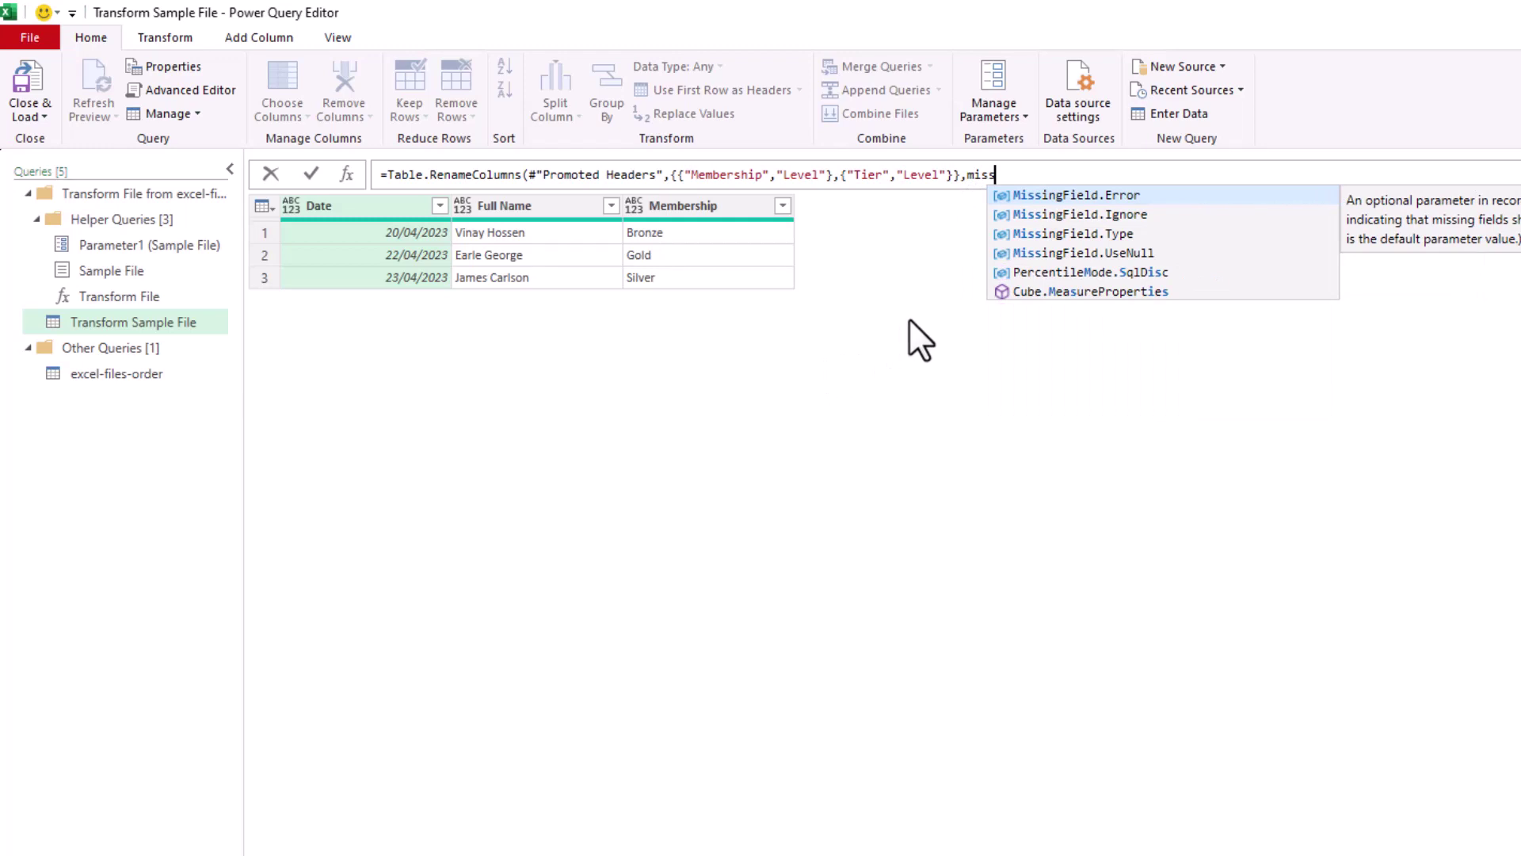
pyautogui.click(1062, 214)
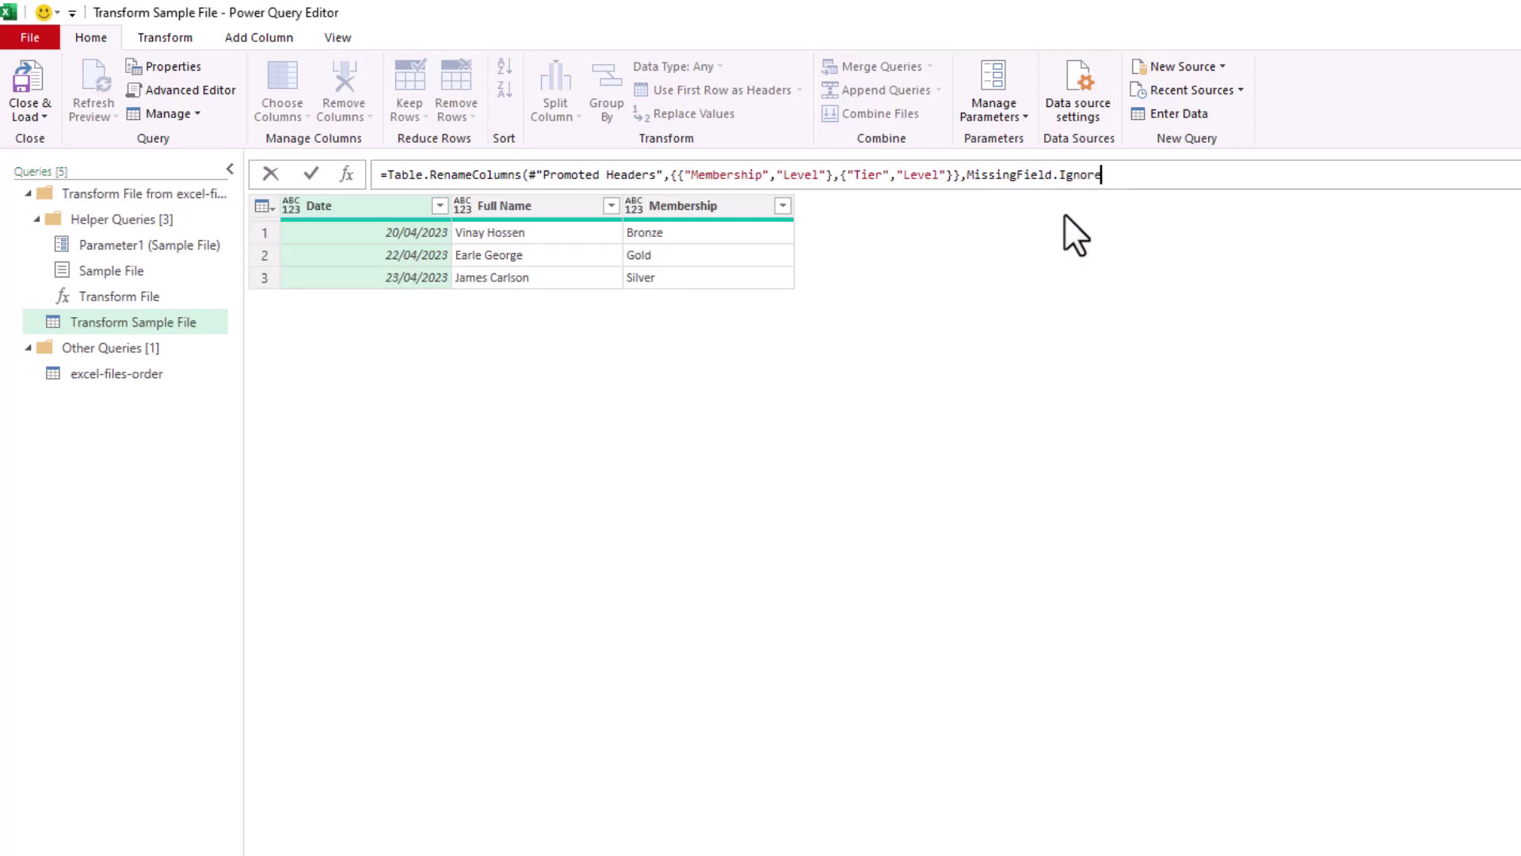
pyautogui.write(')')
pyautogui.press('Return')
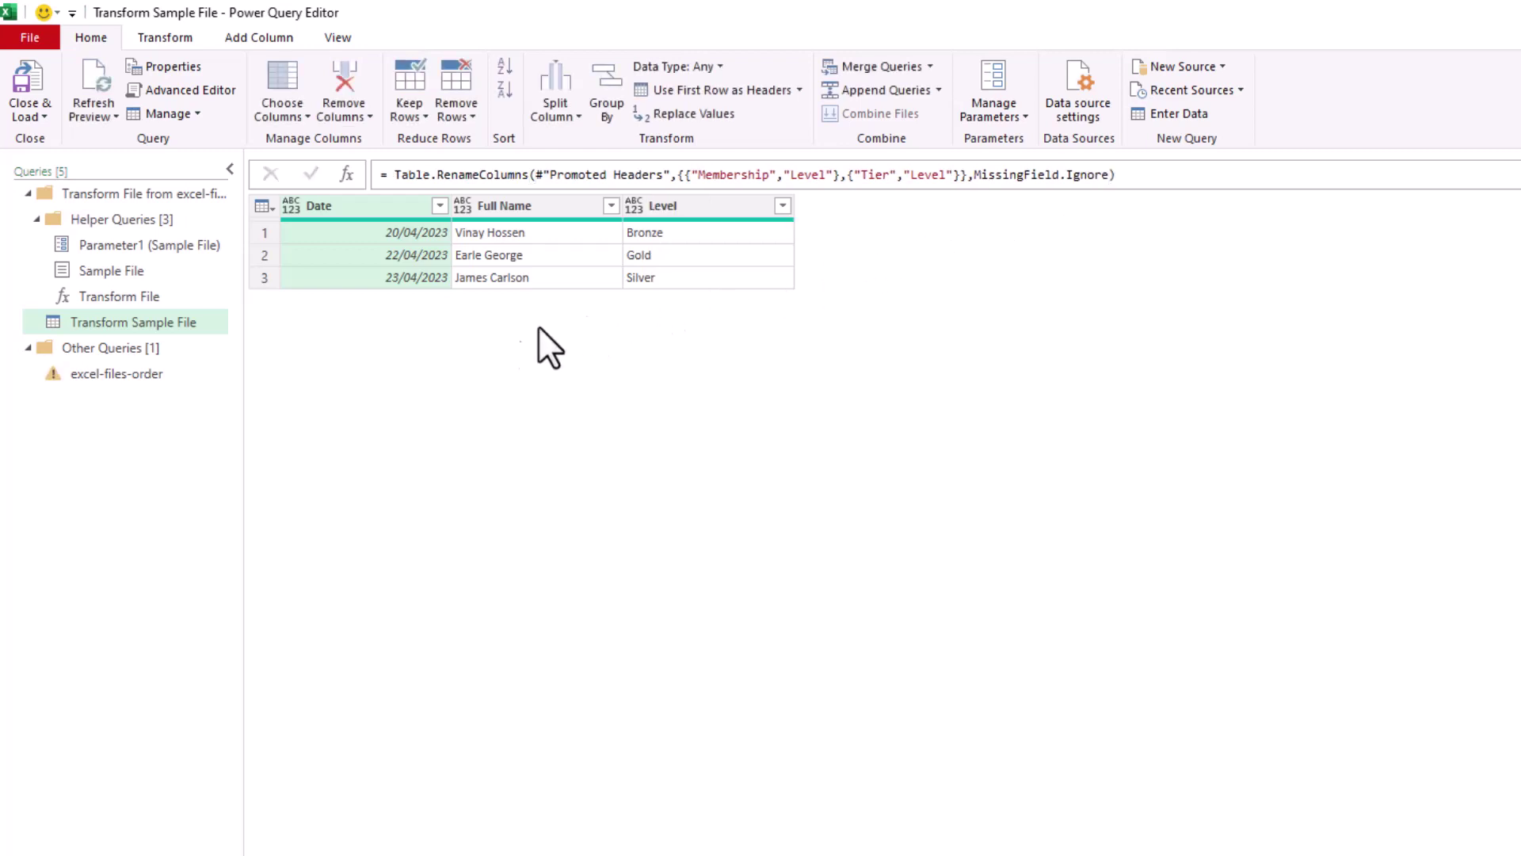
# Delete the failing Changed Type step from the excel-files-order query's Applied Steps
pyautogui.click(150, 376)
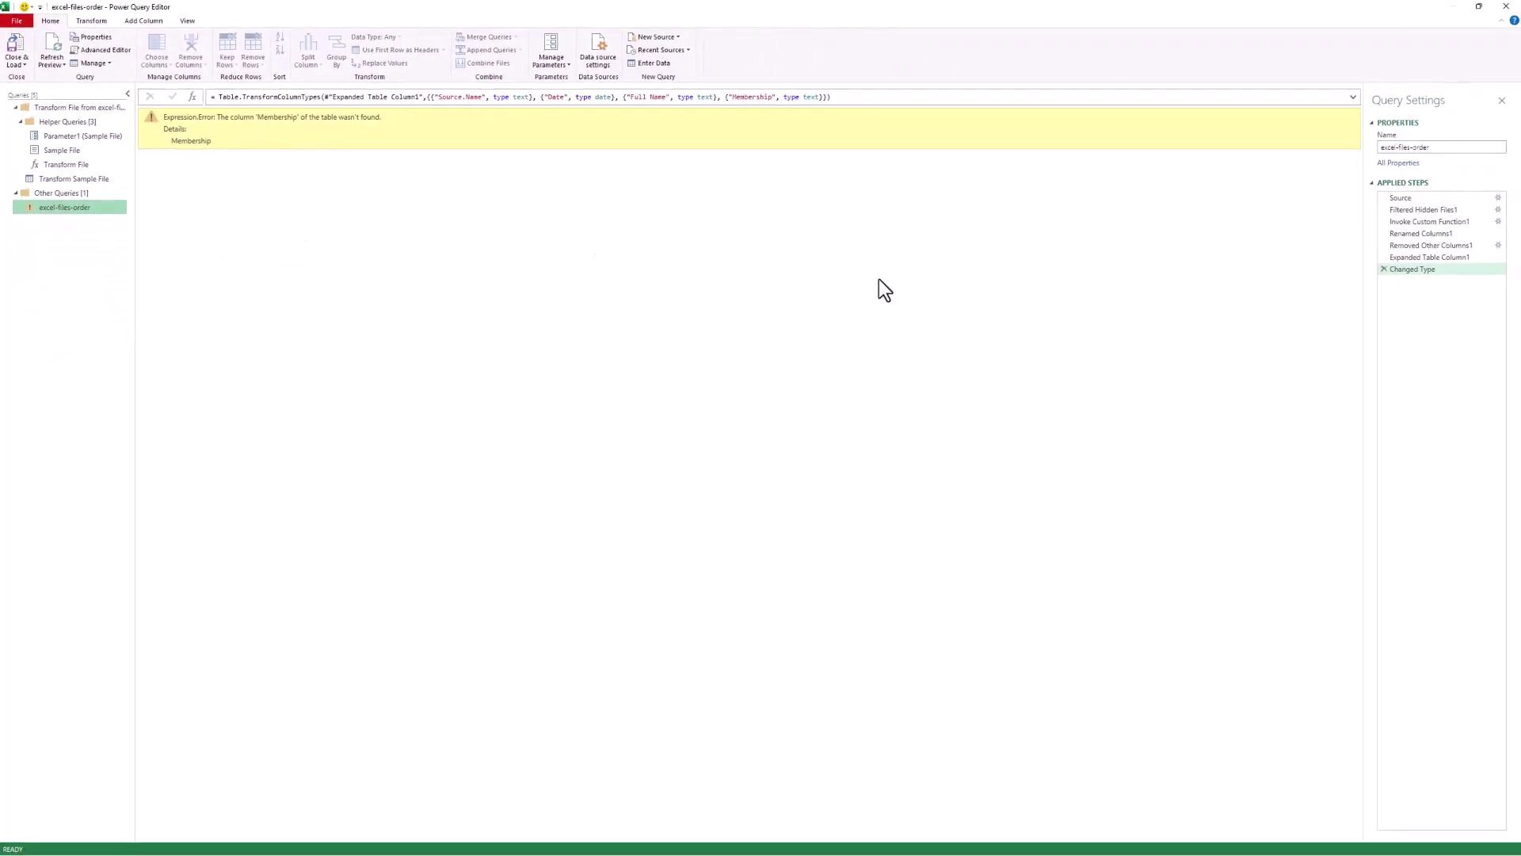
pyautogui.click(1384, 269)
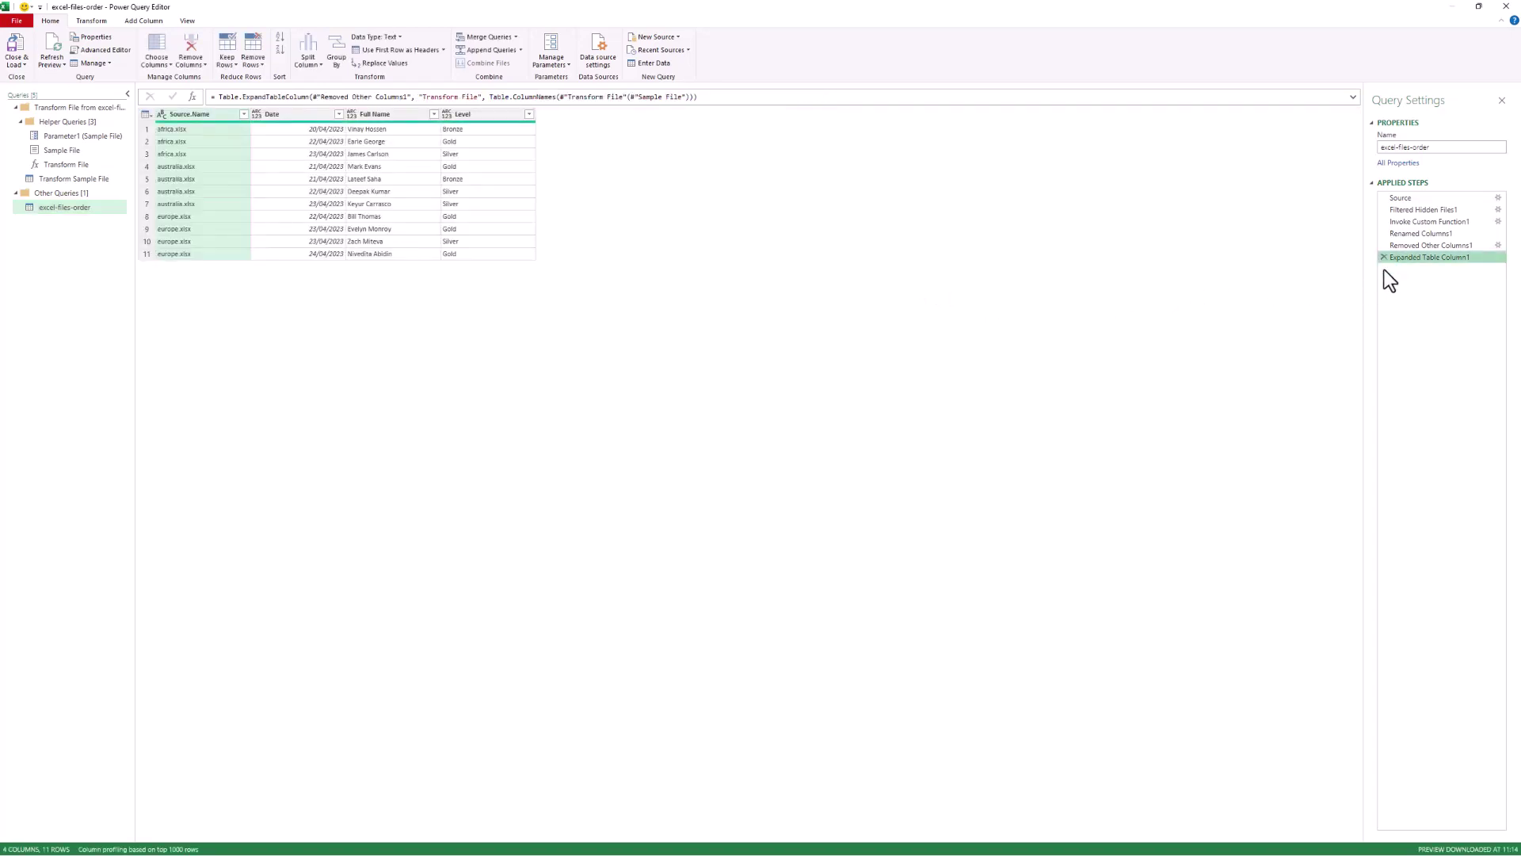